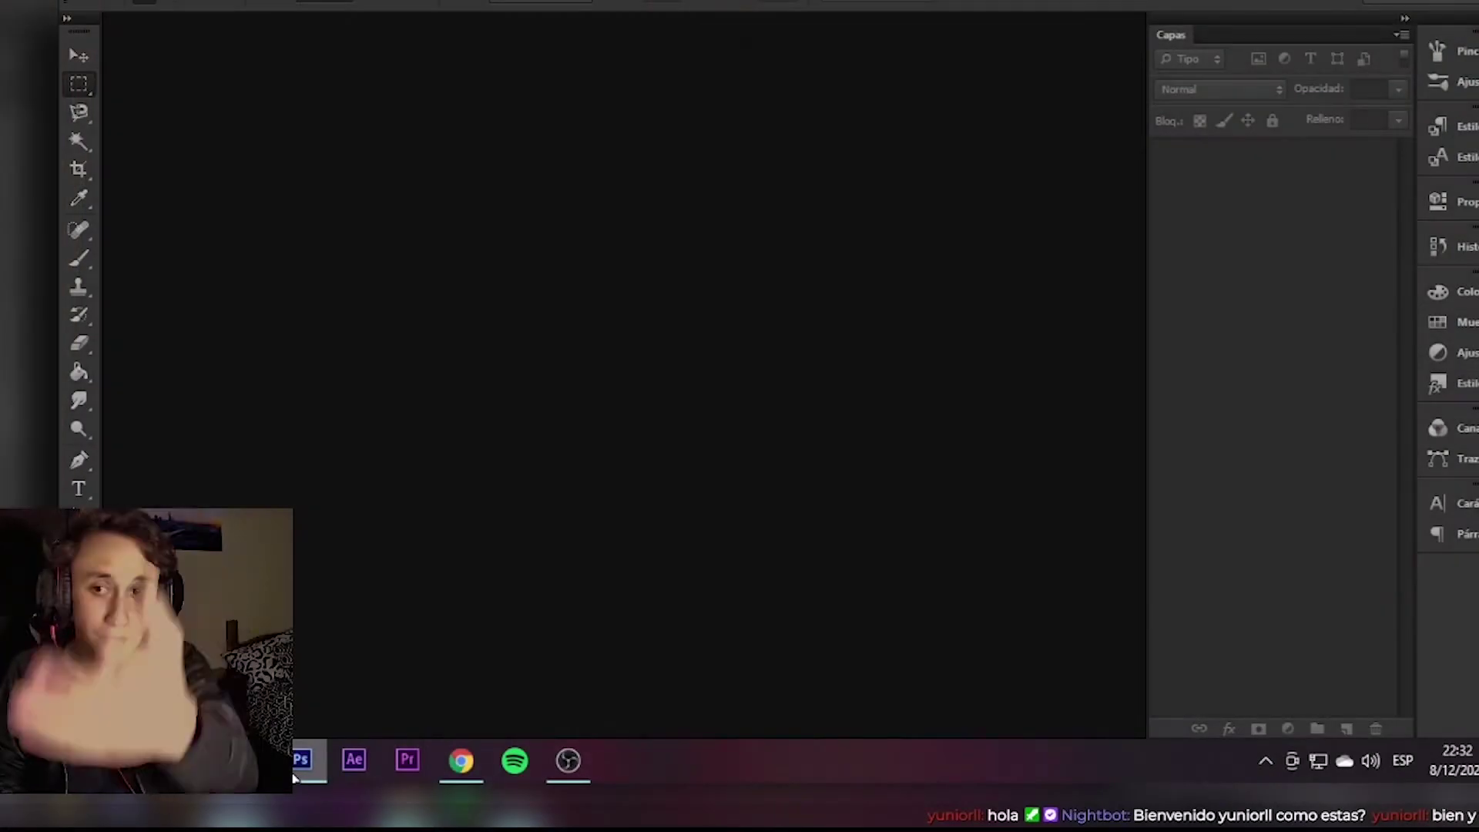
Create a new transparent document, 300 px wide and tall, at 200 pixels/inch
{"action": "left_click", "coordinate": [119, 3]}
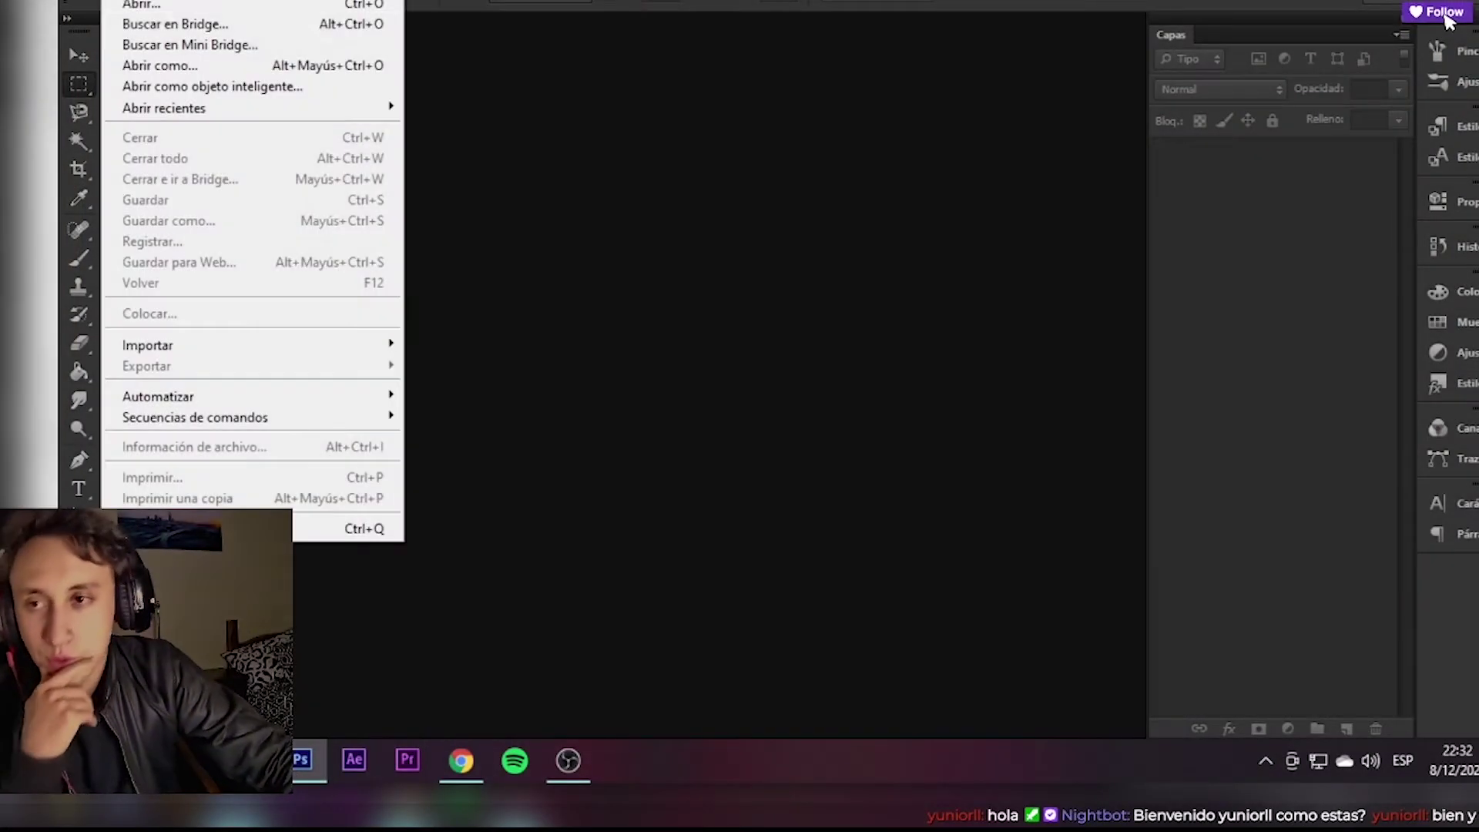
{"action": "key", "text": "ctrl+n"}
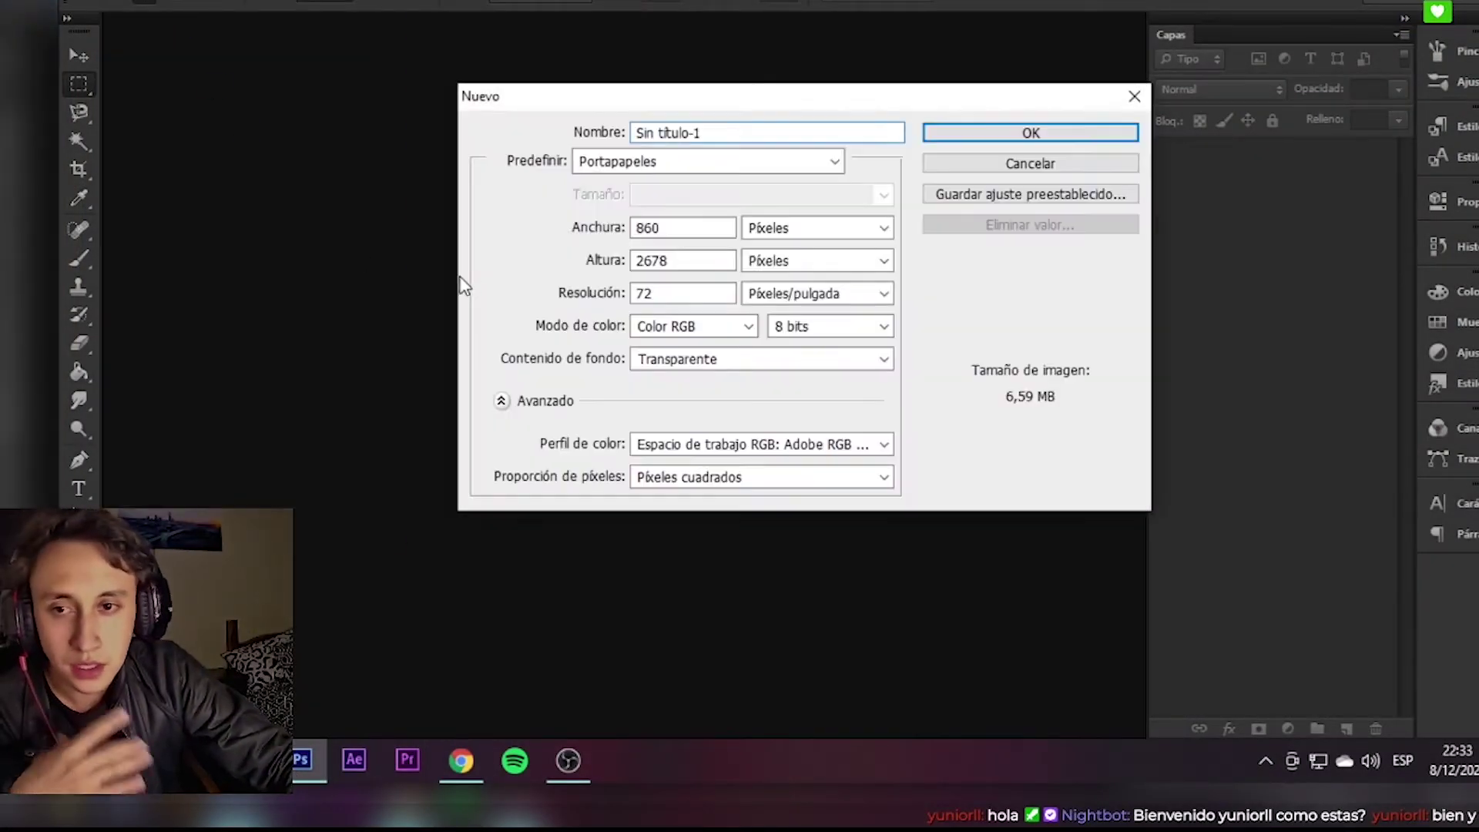
{"action": "left_click_drag", "start_coordinate": [709, 229], "coordinate": [528, 229]}
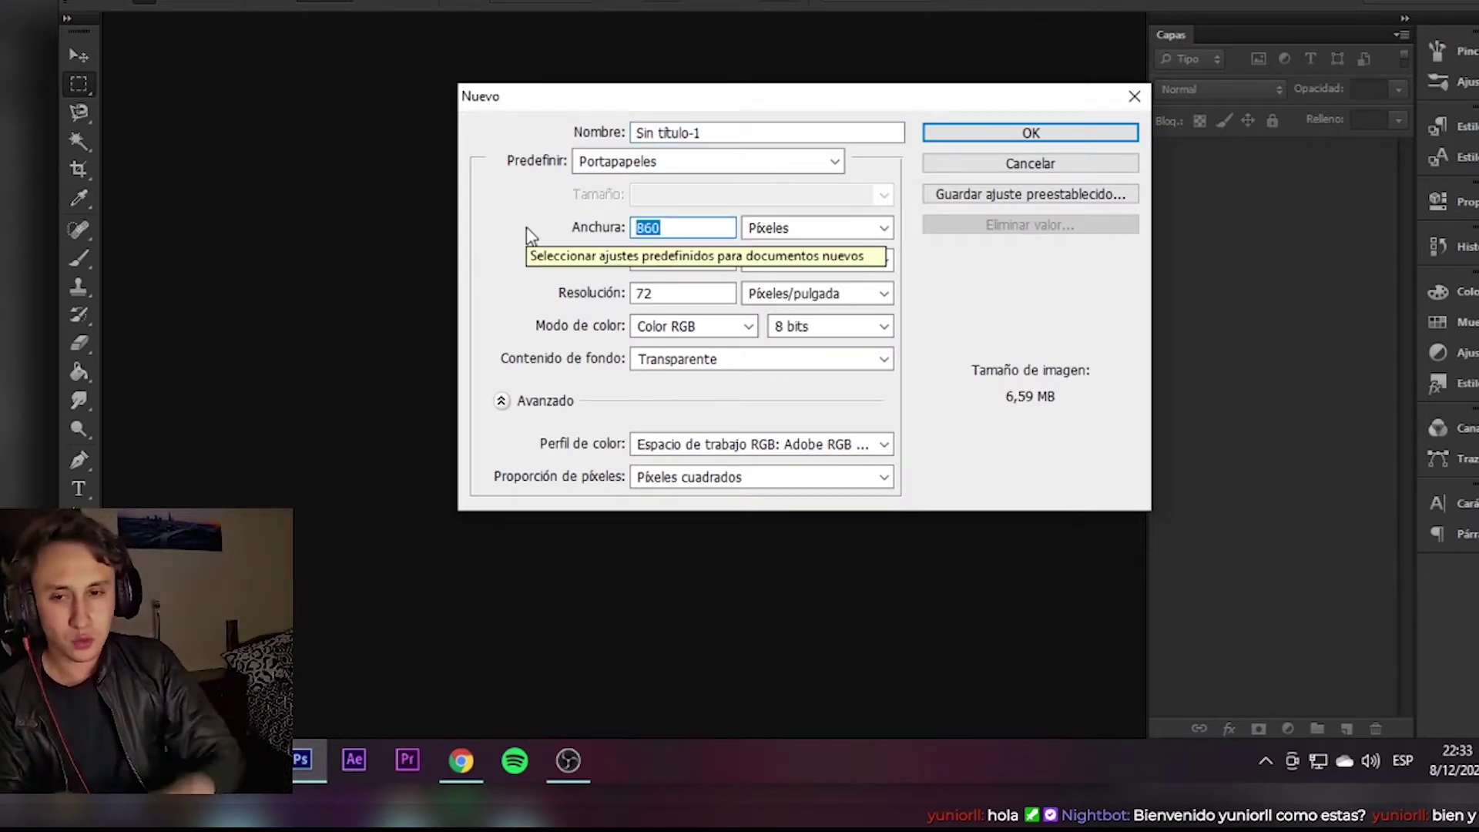
{"action": "key", "text": "BackSpace"}
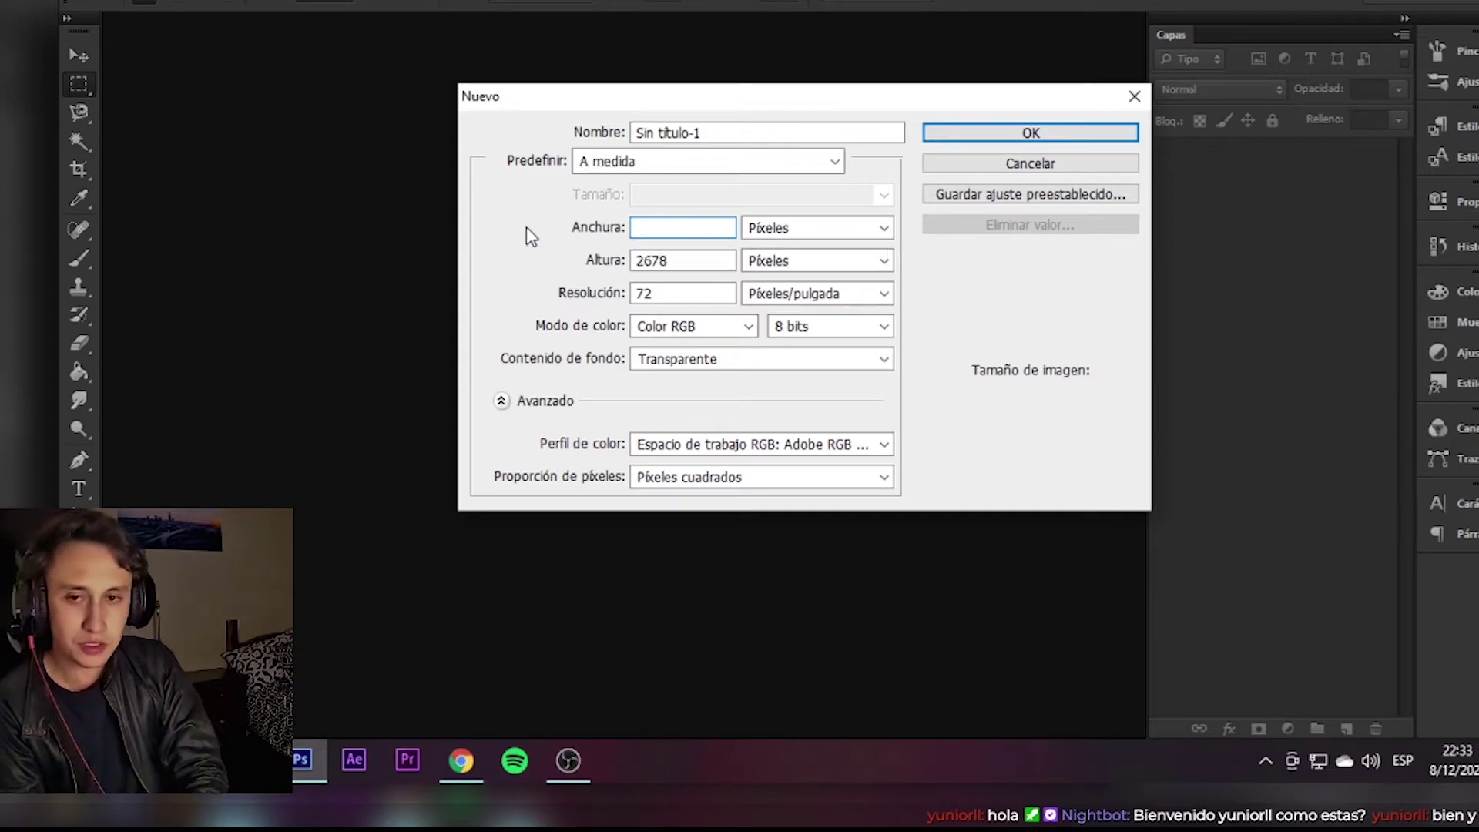
{"action": "type", "text": "300"}
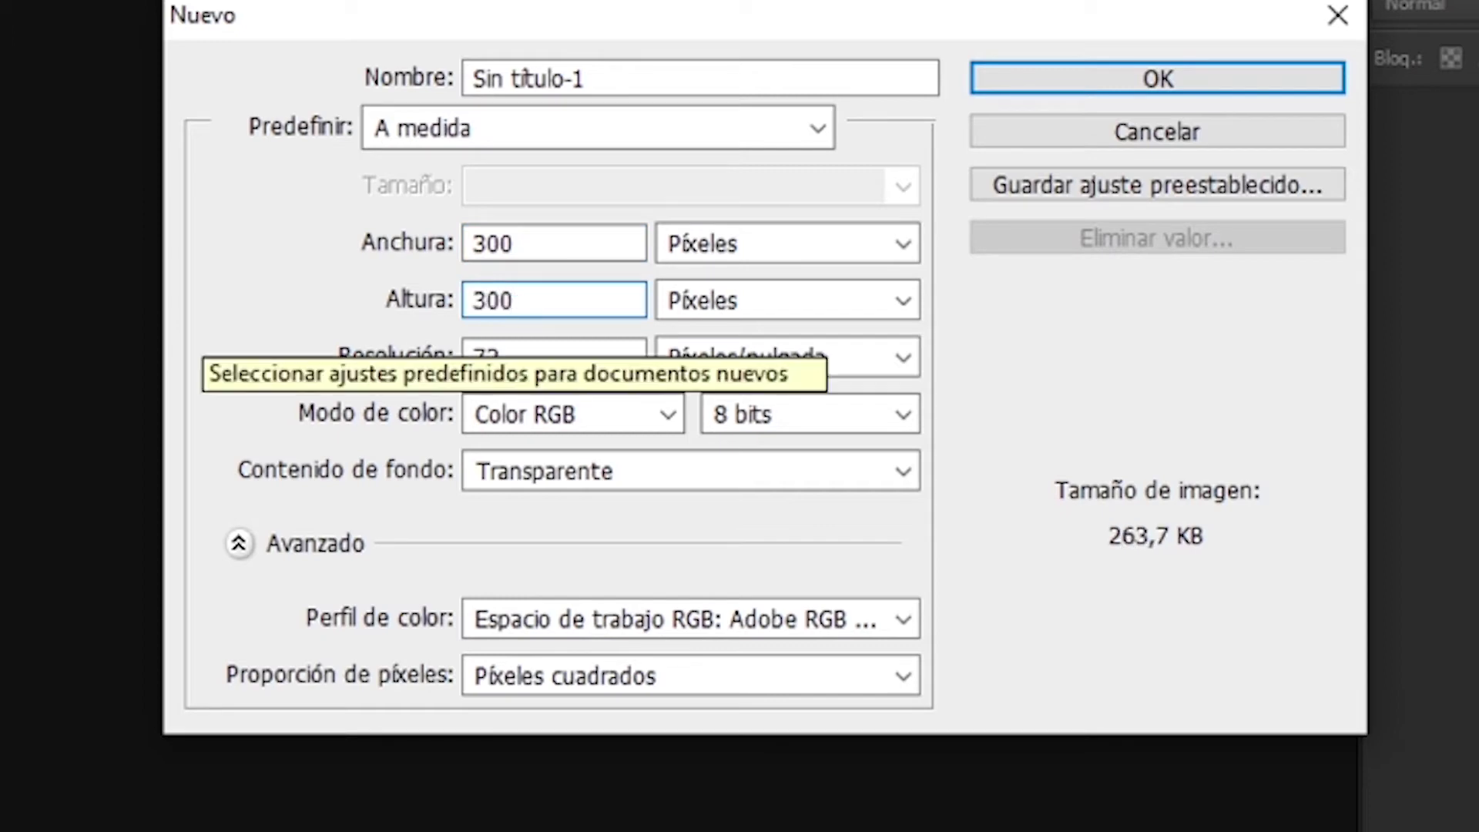
{"action": "left_click_drag", "start_coordinate": [538, 356], "coordinate": [493, 356]}
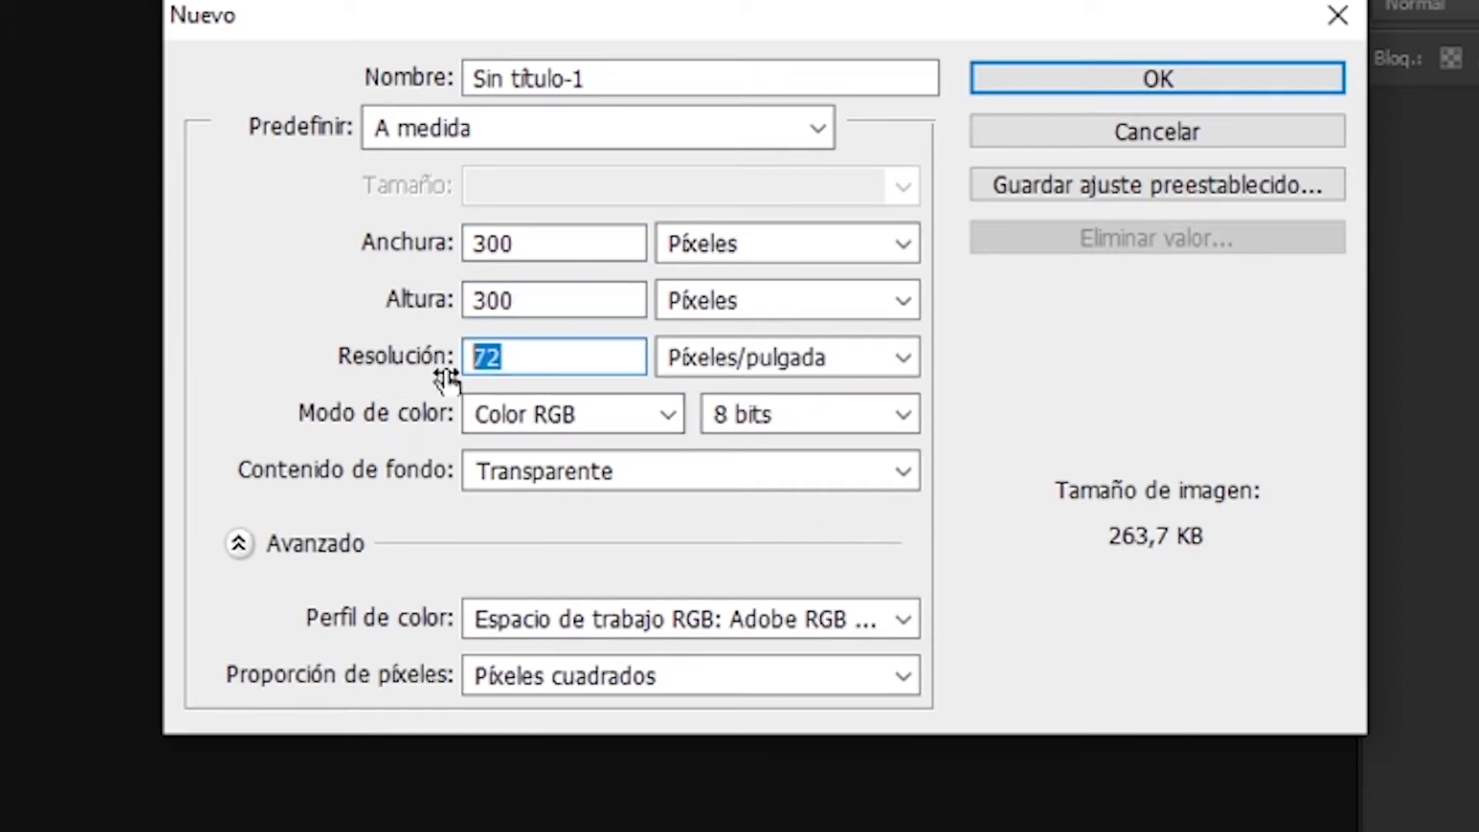
{"action": "type", "text": "2"}
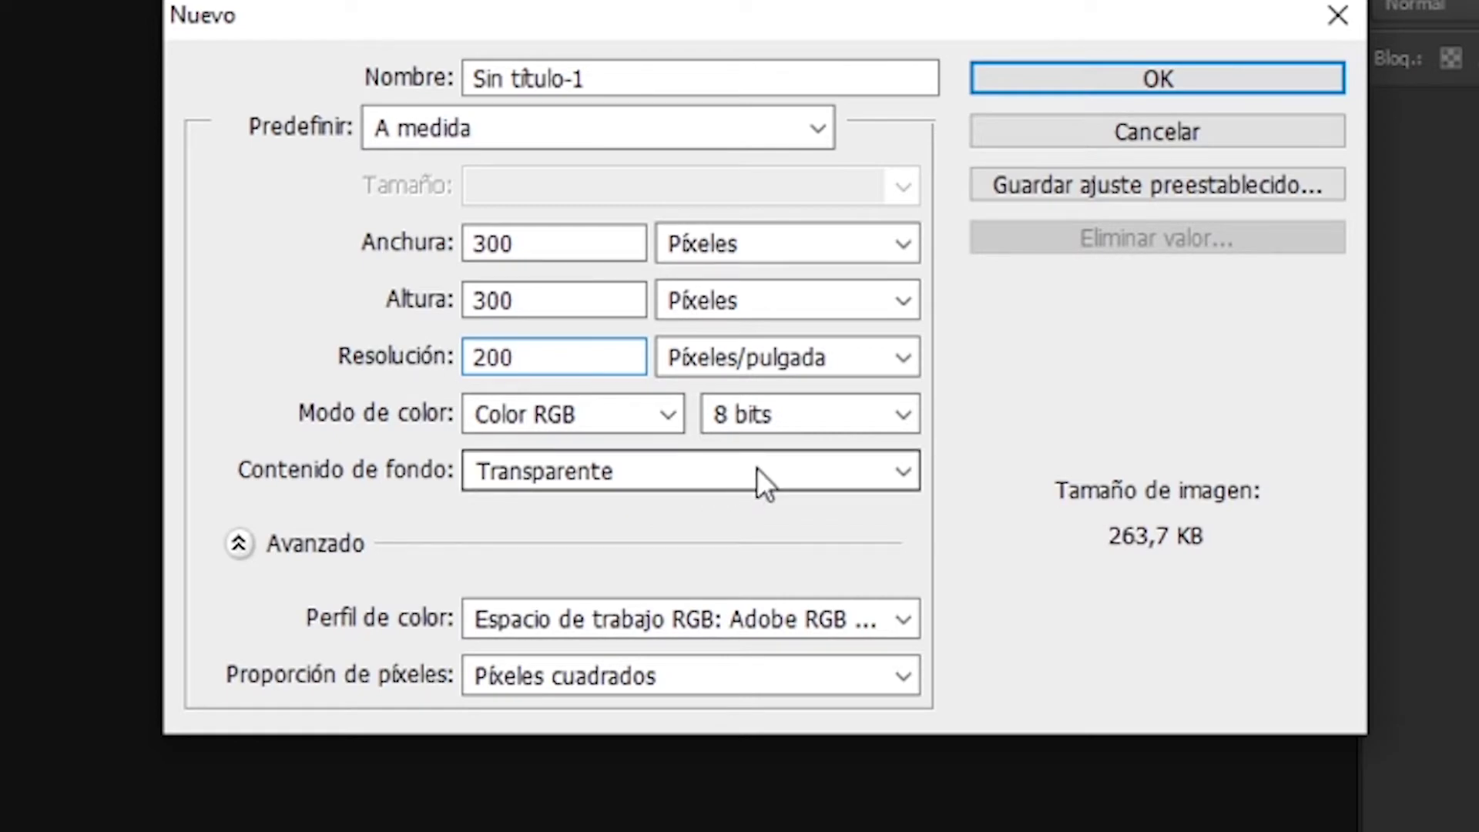
{"action": "left_click", "coordinate": [1093, 78]}
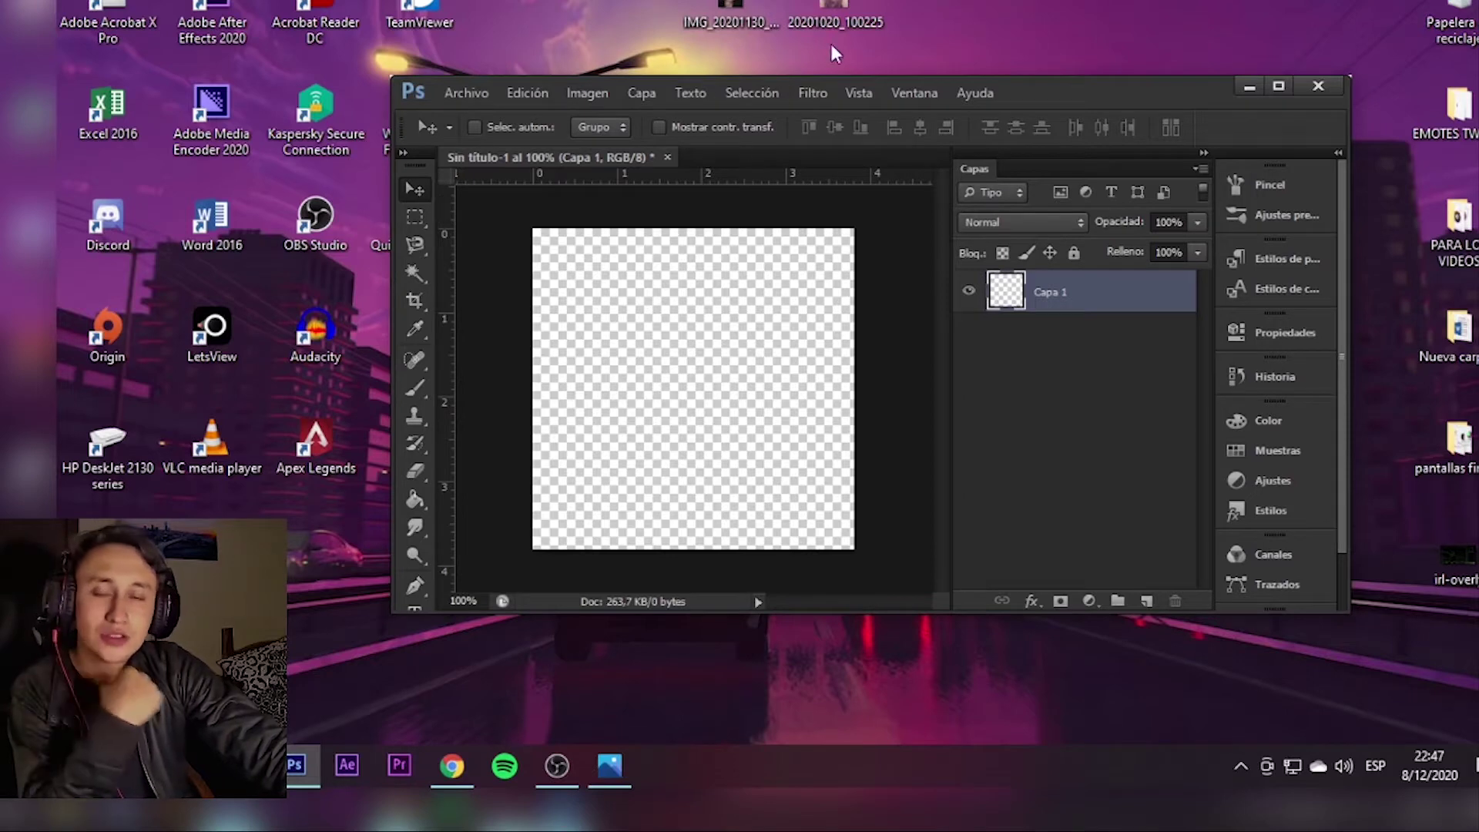
Place photo 20201020_100225 on the canvas and scale it up to fill it
{"action": "mouse_move", "coordinate": [834, 9]}
{"action": "left_mouse_down"}
{"action": "mouse_move", "coordinate": [704, 418]}
{"action": "mouse_move", "coordinate": [690, 409]}
{"action": "left_mouse_up"}
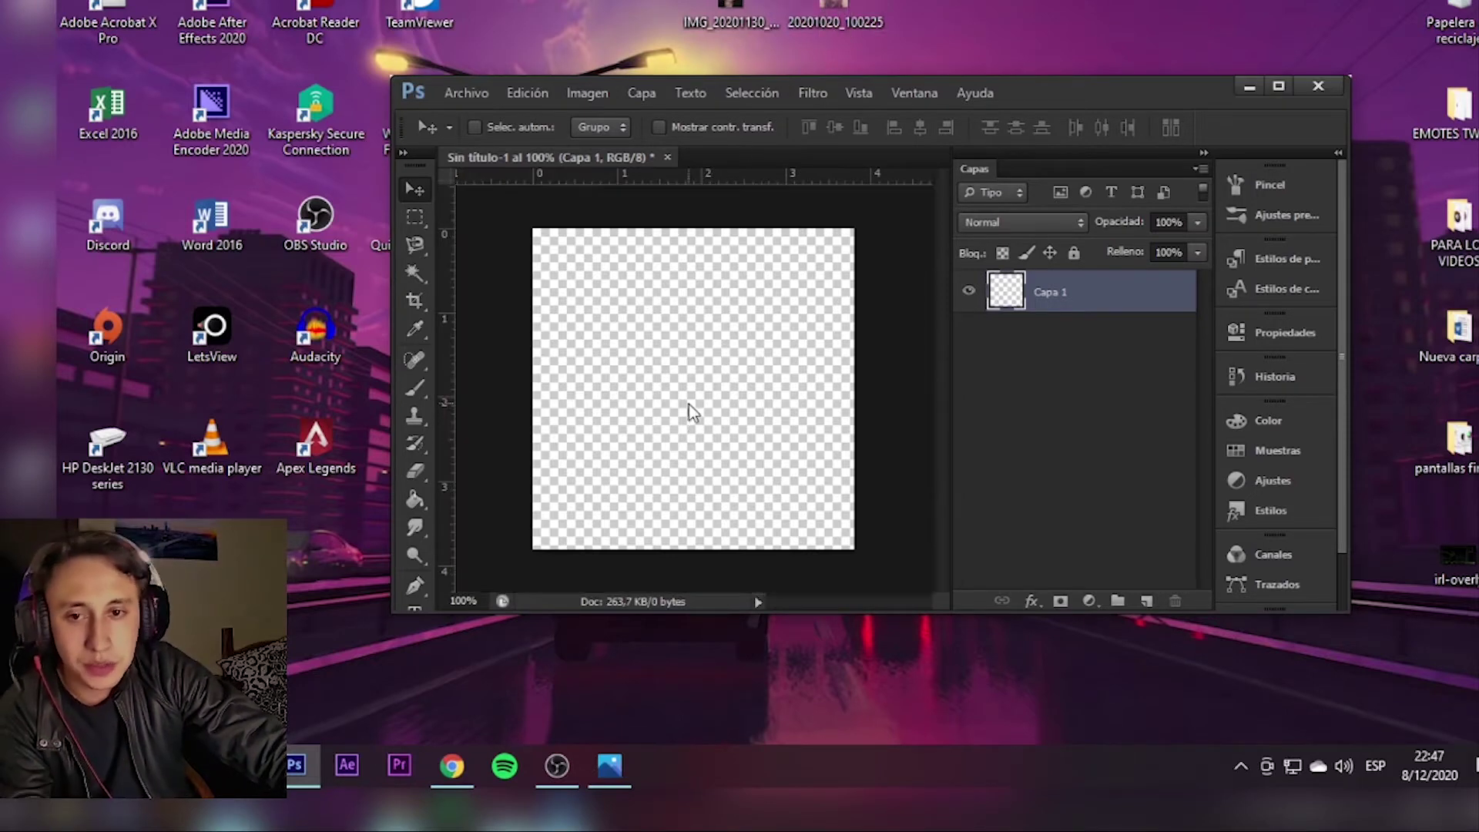
{"action": "left_click", "coordinate": [1276, 86]}
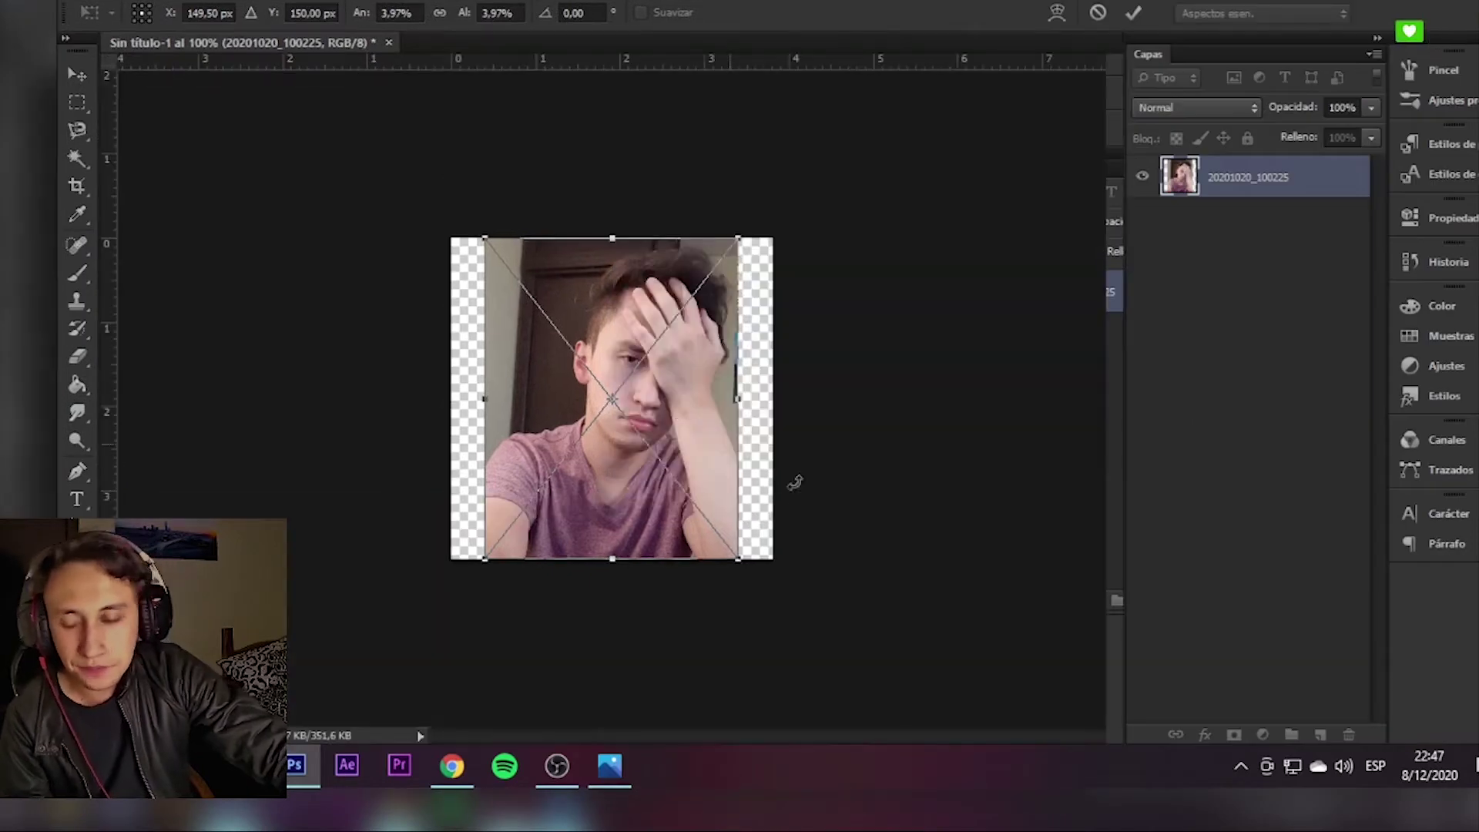
{"action": "left_click_drag", "start_coordinate": [792, 482], "coordinate": [773, 615]}
{"action": "key", "text": "Return"}
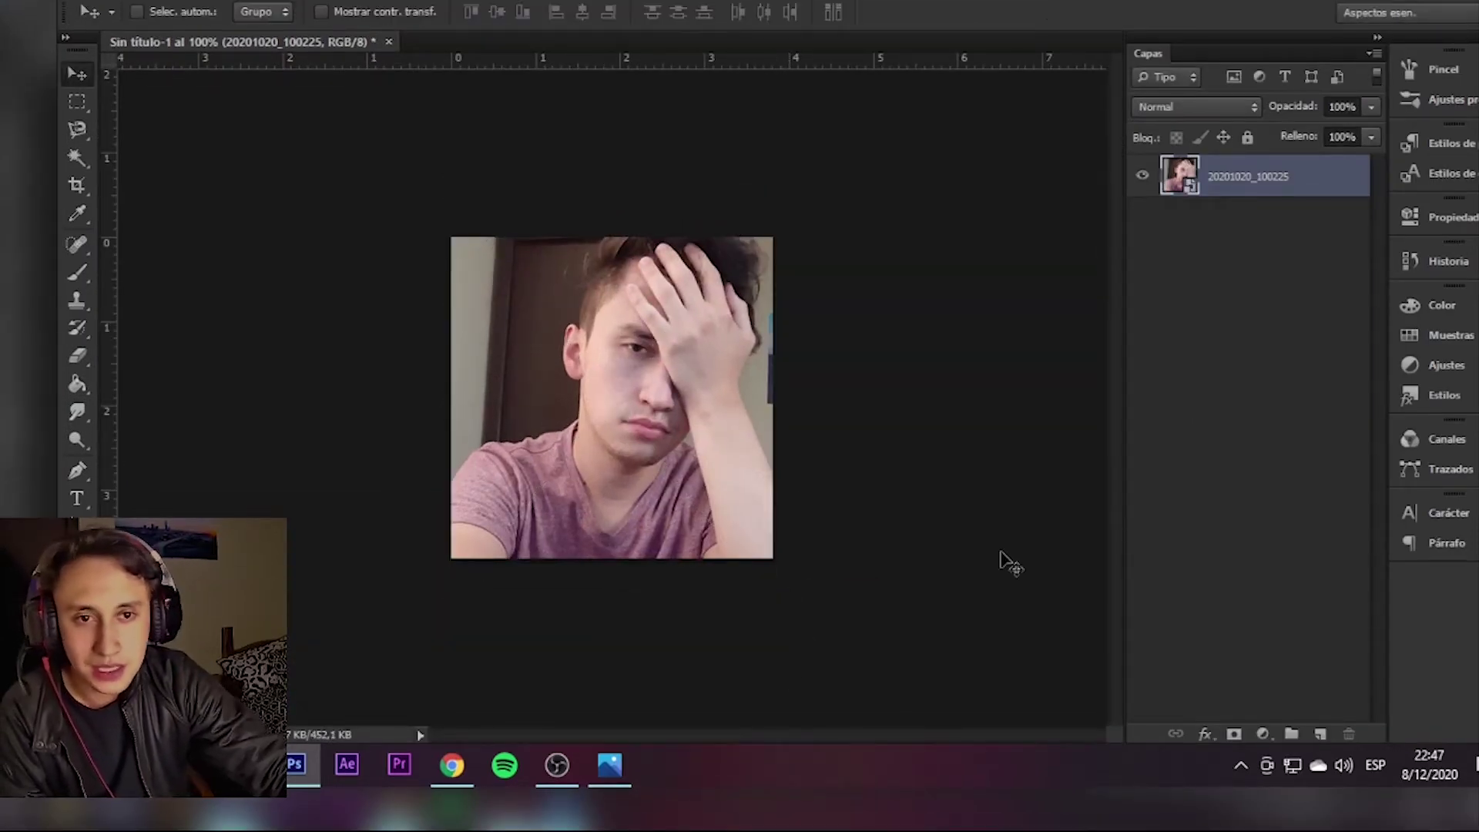
Add an empty layer above the photo and rasterize the photo layer
{"action": "left_click", "coordinate": [1320, 733]}
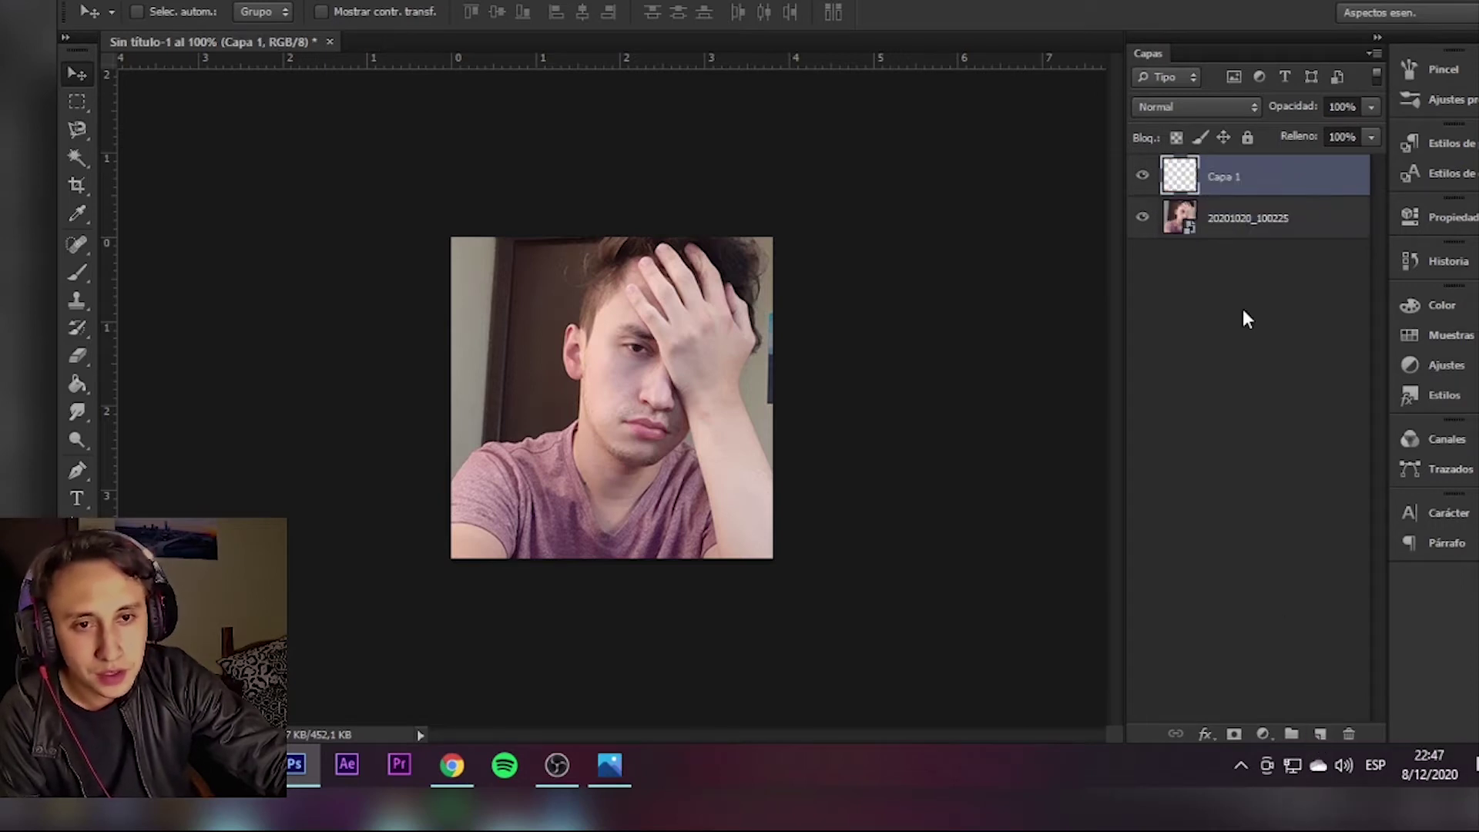
{"action": "right_click", "coordinate": [1266, 218]}
{"action": "left_click", "coordinate": [1063, 218]}
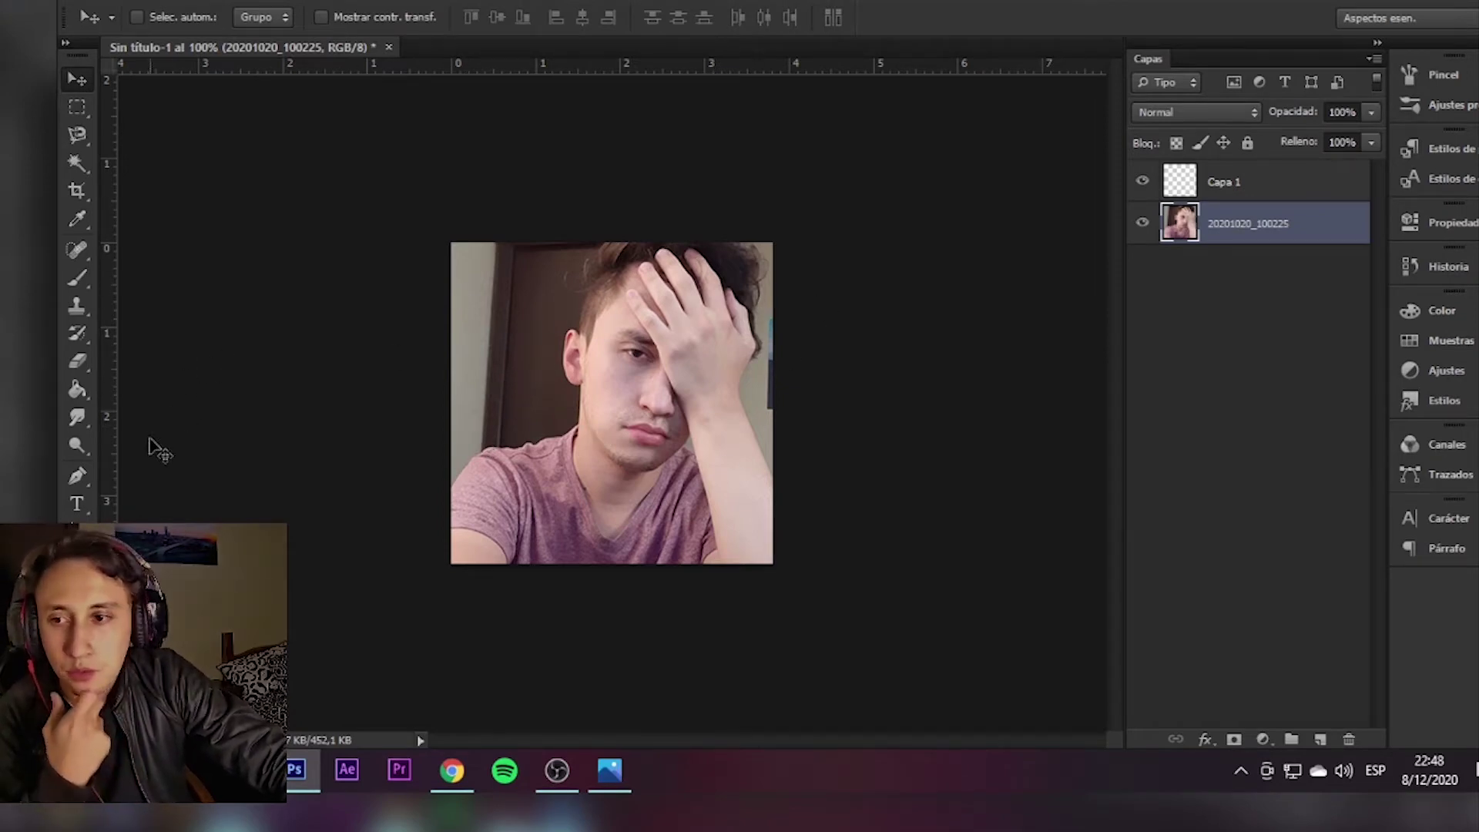
{"action": "left_click", "coordinate": [77, 164]}
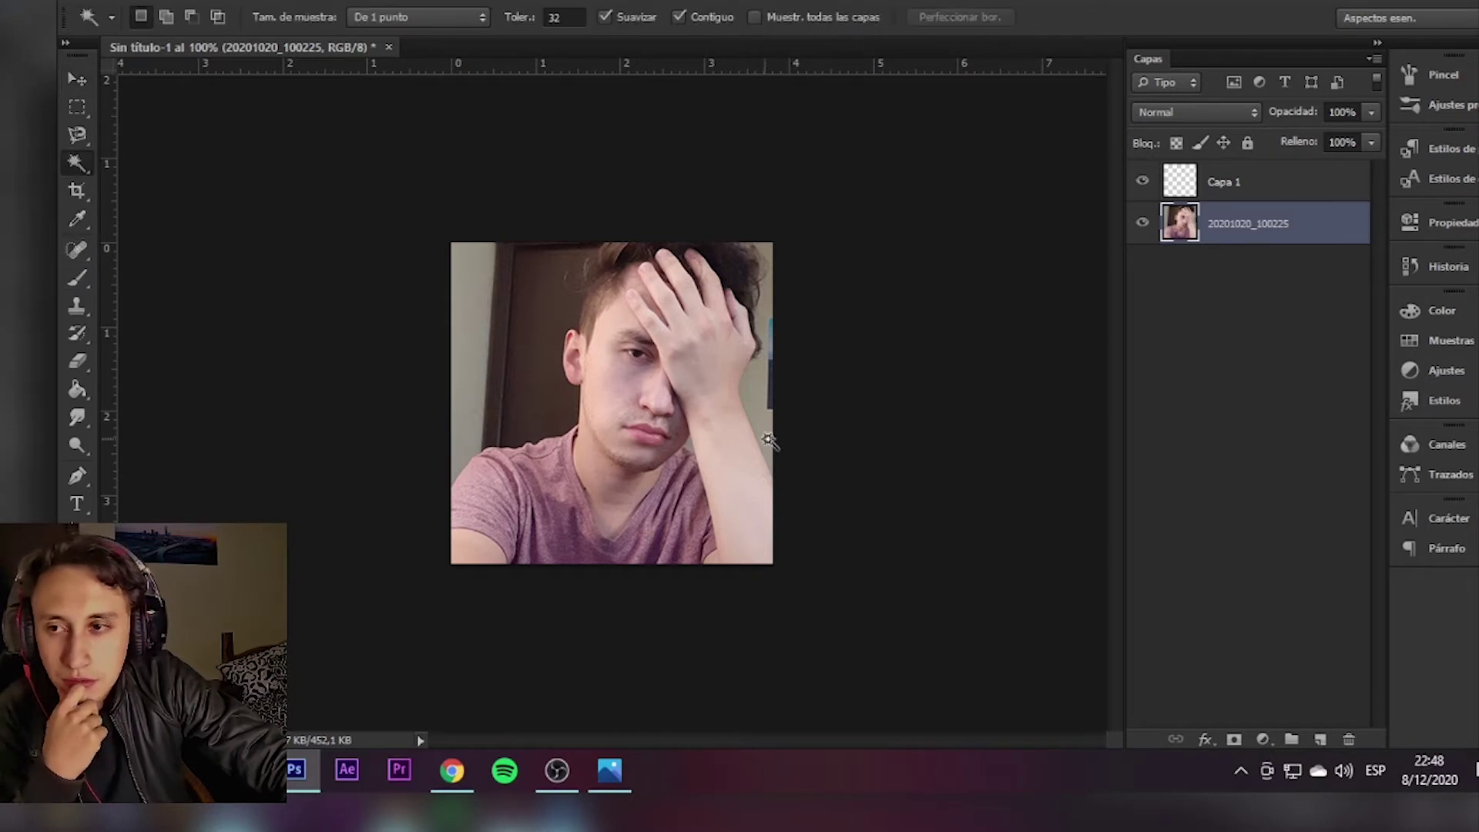
{"action": "left_click", "coordinate": [768, 399]}
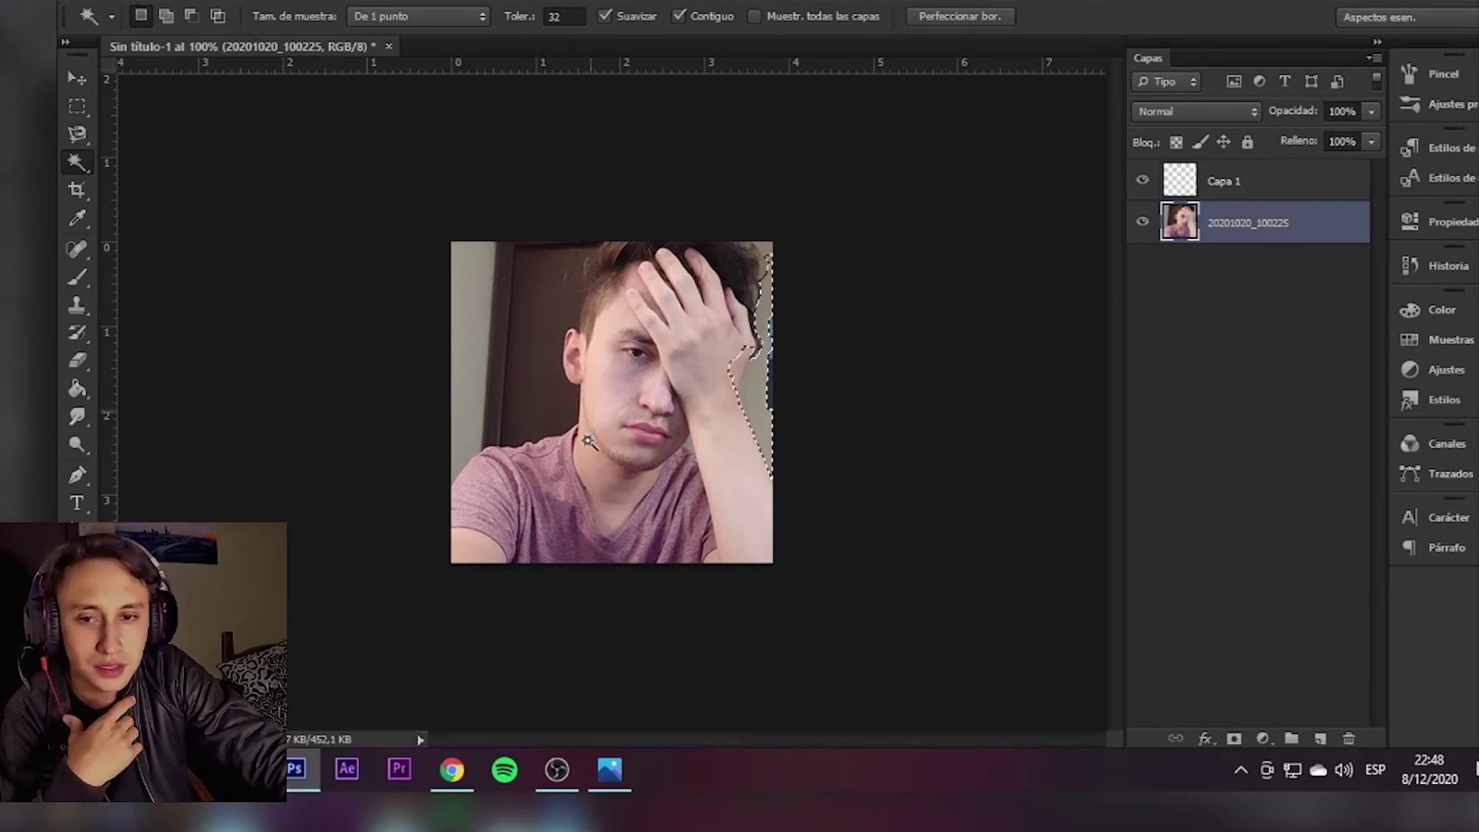
{"action": "left_click", "coordinate": [521, 391]}
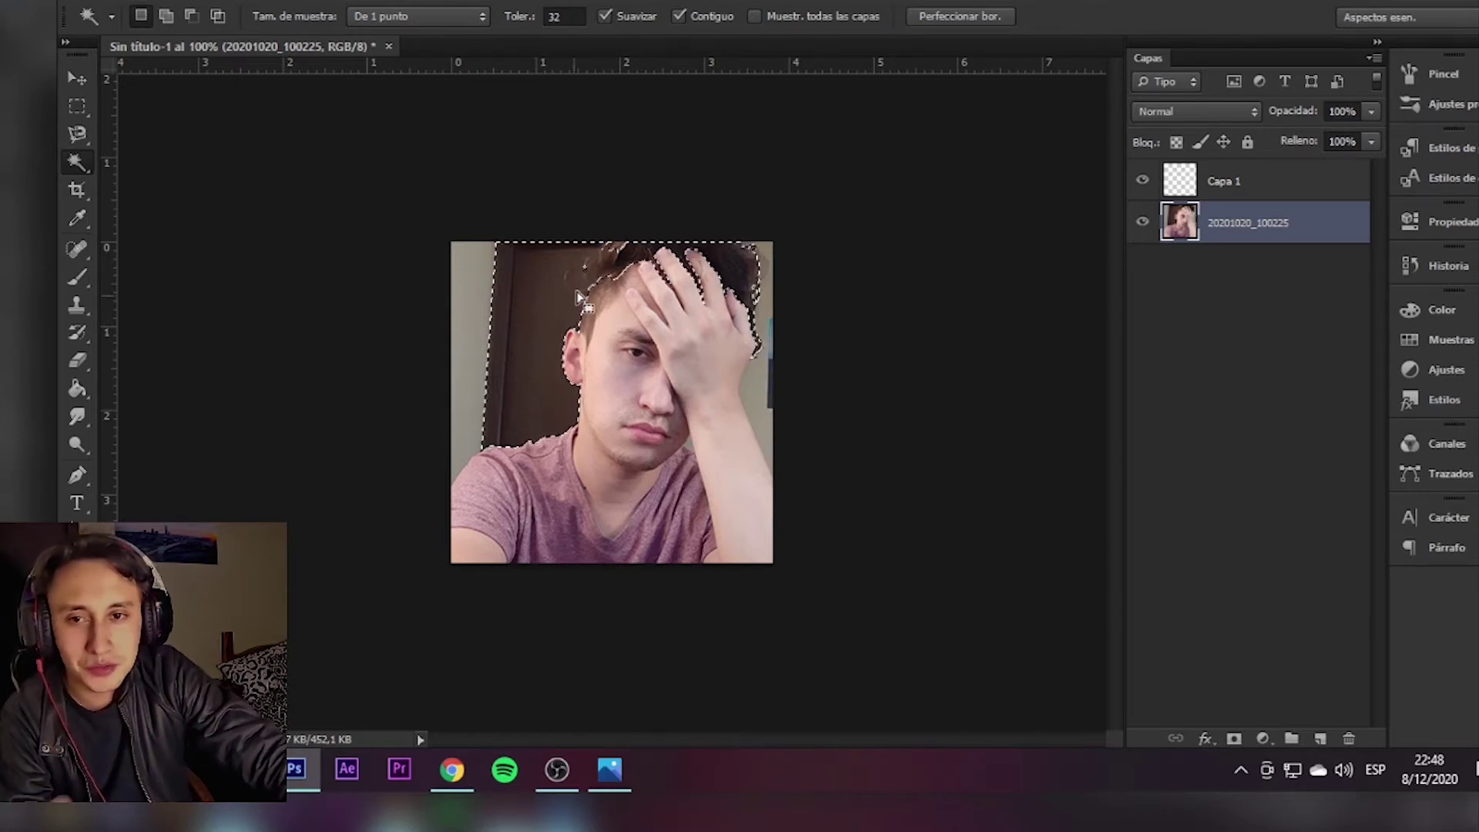
{"action": "left_click", "coordinate": [475, 392]}
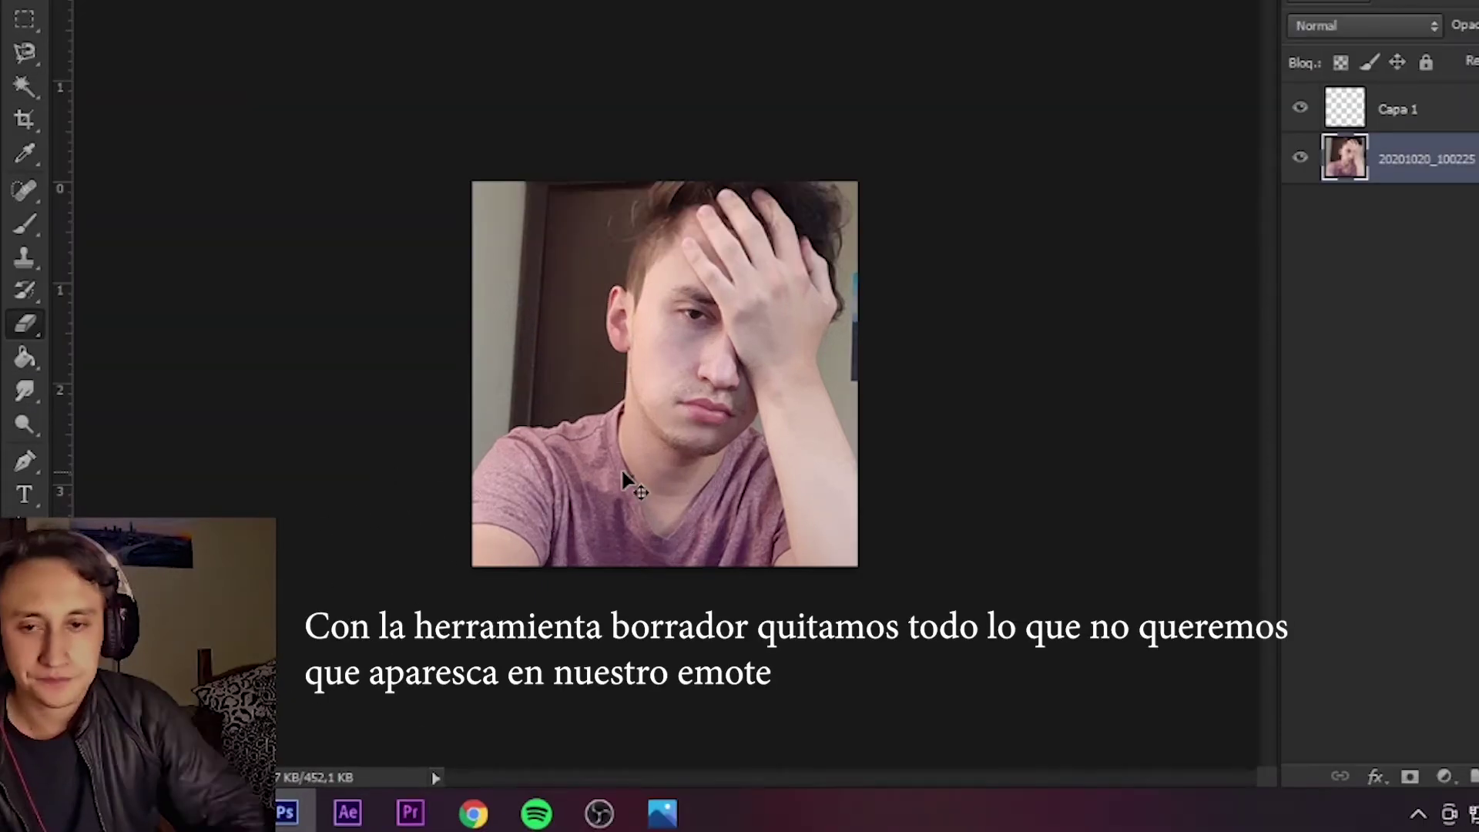
Set a soft eraser brush and erase the upper-left wall and the area beside the hair
{"action": "key", "text": "ctrl+plus"}
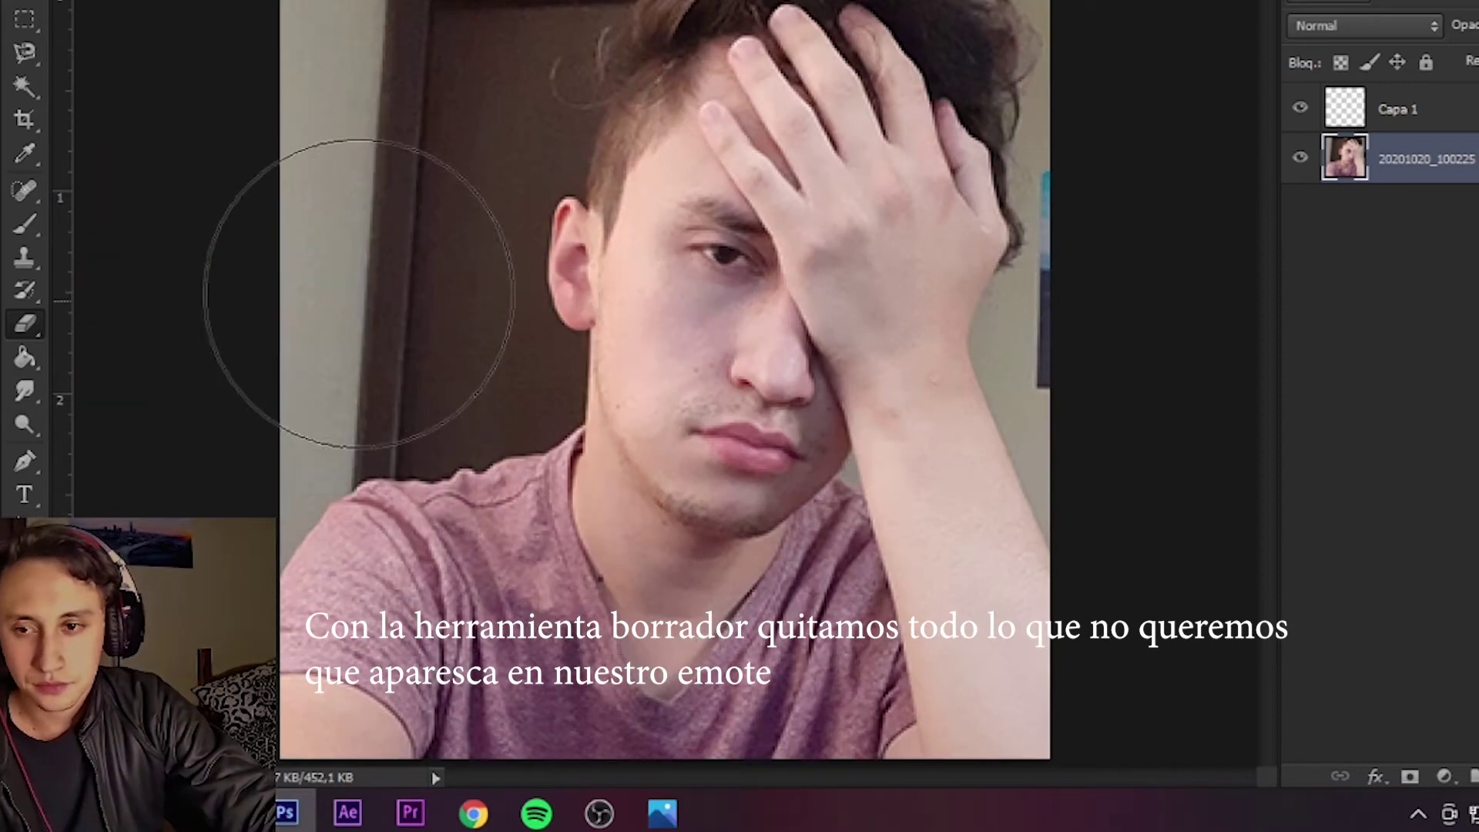
{"action": "left_click_drag", "start_coordinate": [314, 297], "coordinate": [418, 293]}
{"action": "key", "text": "ctrl+minus"}
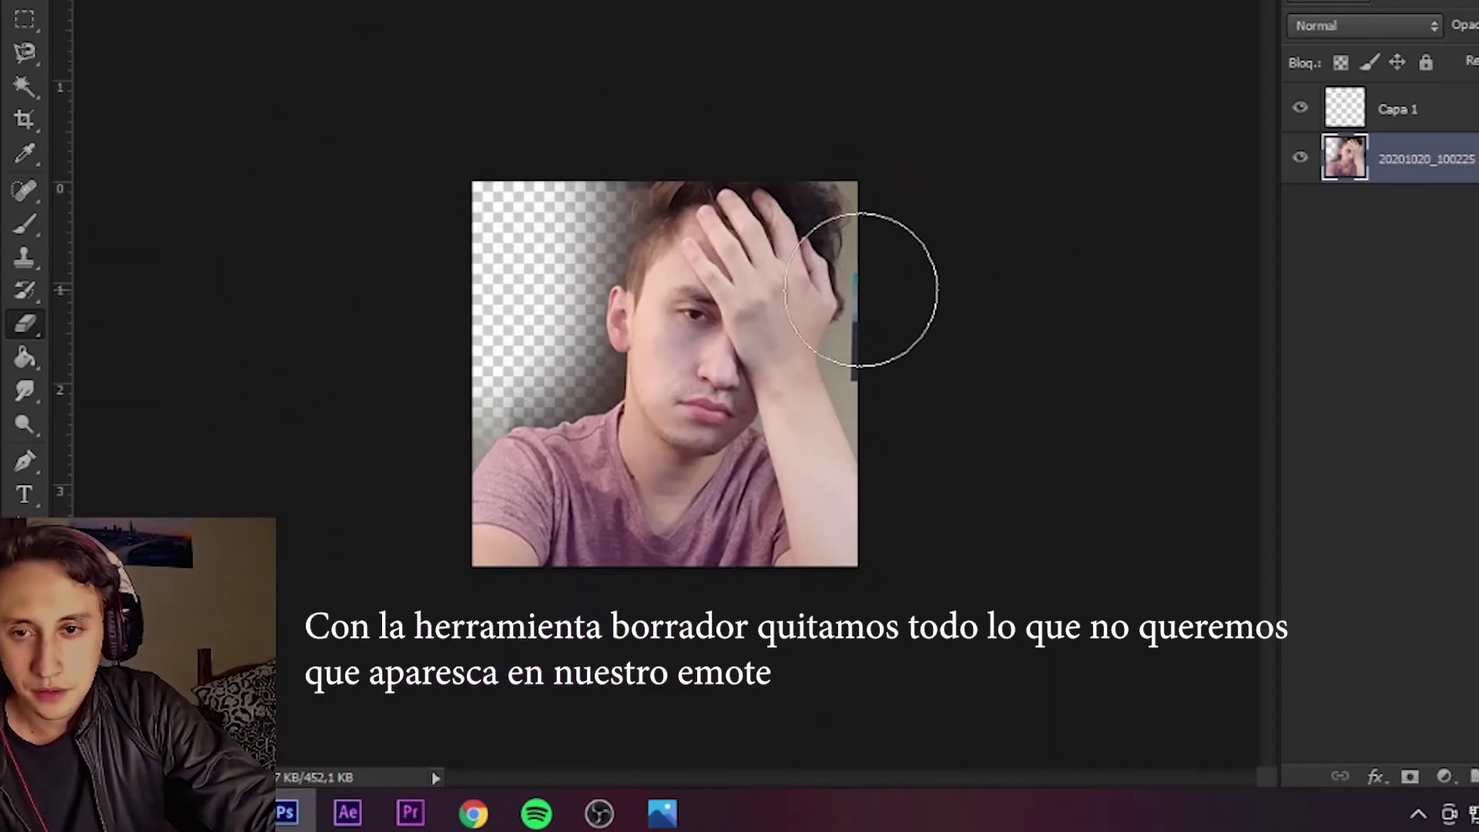
{"action": "key", "text": "ctrl+plus"}
{"action": "right_click", "coordinate": [830, 451]}
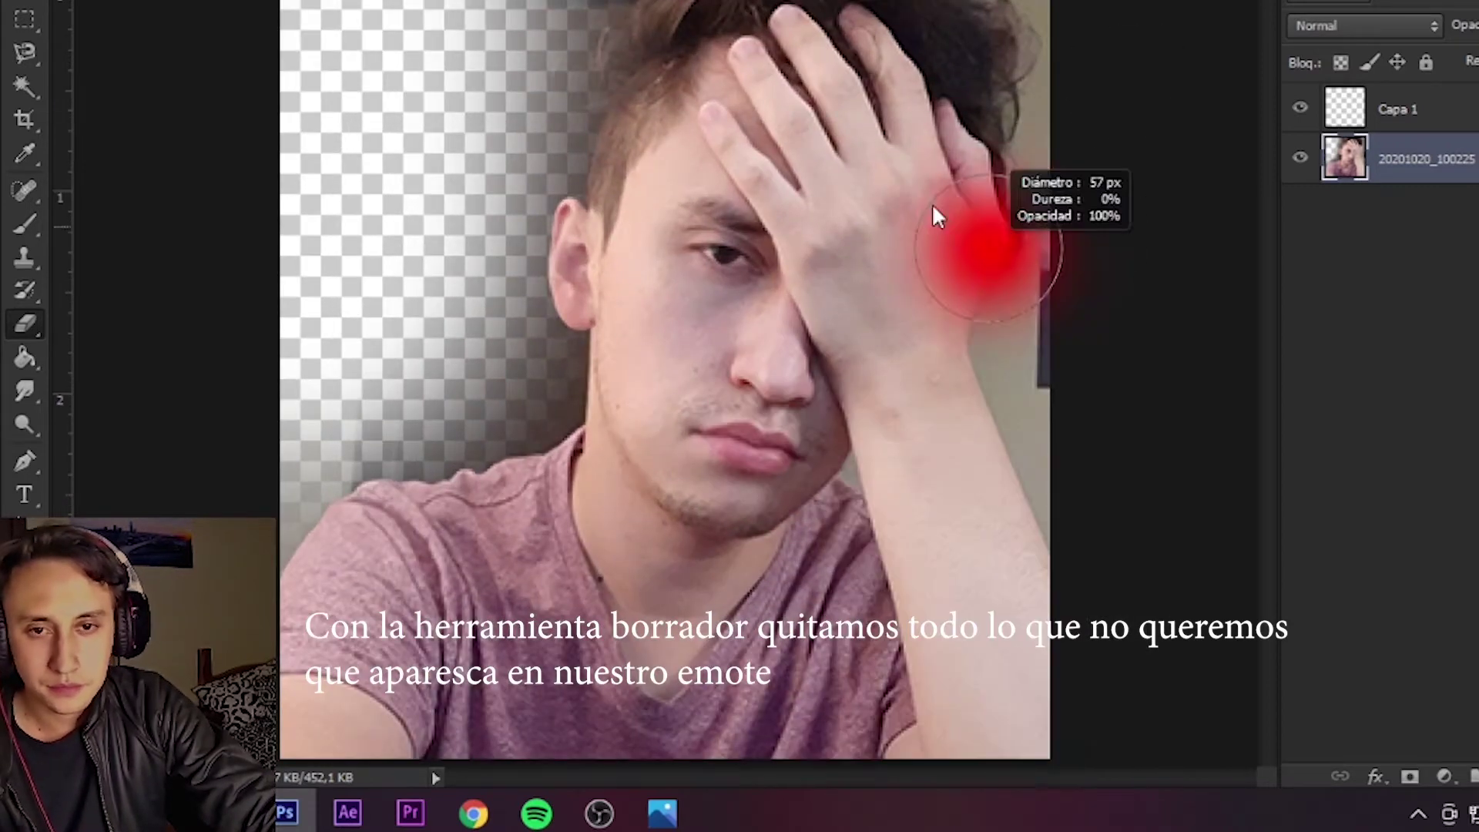
{"action": "right_click", "coordinate": [1043, 263]}
{"action": "mouse_move", "coordinate": [993, 409]}
{"action": "left_mouse_down"}
{"action": "mouse_move", "coordinate": [1063, 333]}
{"action": "mouse_move", "coordinate": [1063, 403]}
{"action": "left_mouse_up"}
{"action": "scroll", "coordinate": [1112, 298], "scroll_direction": "up", "scroll_amount": 3}
{"action": "scroll", "coordinate": [1112, 298], "scroll_direction": "up", "scroll_amount": 2}
{"action": "left_click_drag", "start_coordinate": [1086, 215], "coordinate": [1086, 337]}
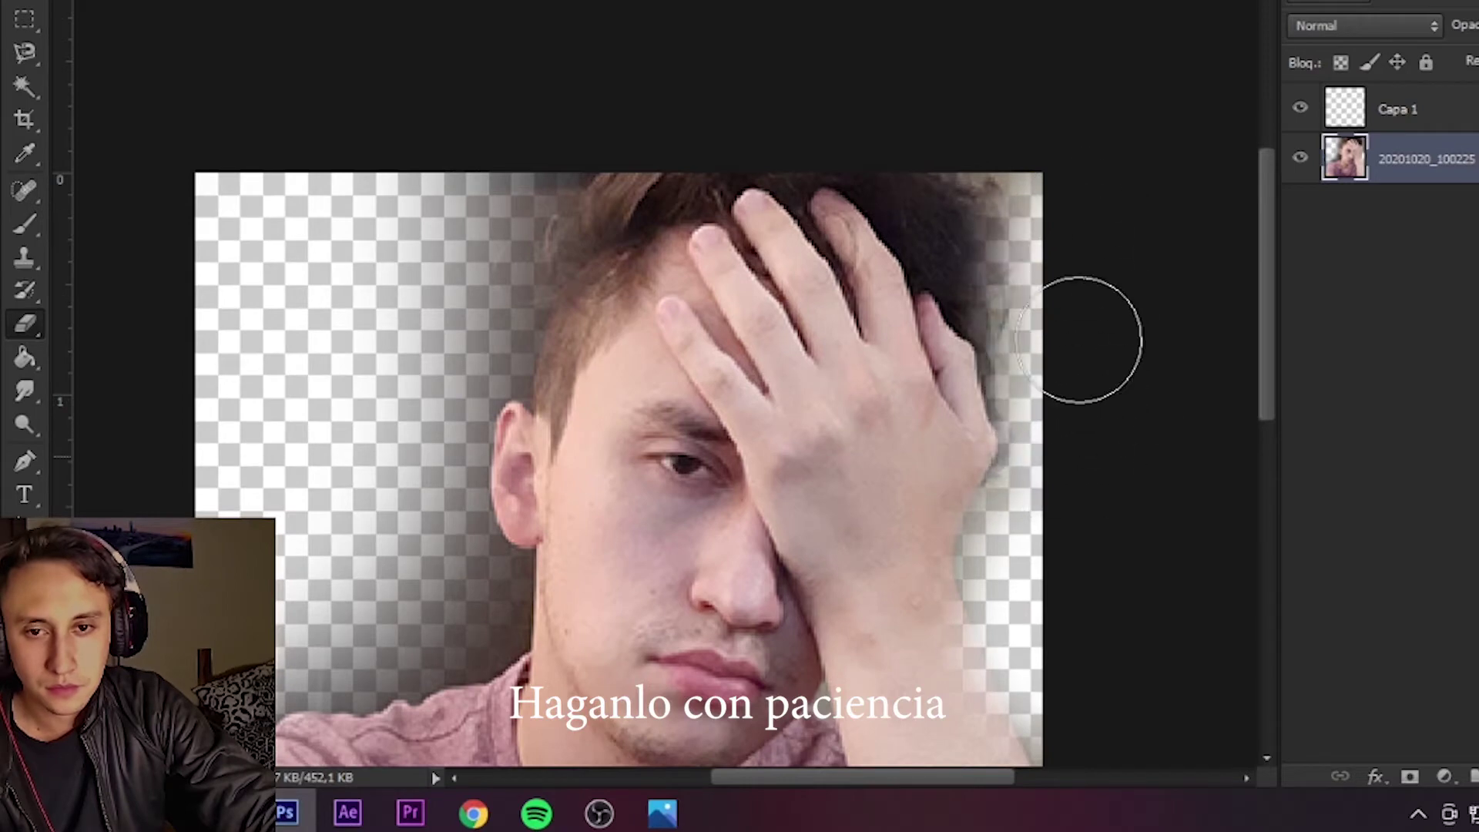
Erase the remaining wall and door background around the head
{"action": "scroll", "coordinate": [1155, 528], "scroll_direction": "up", "scroll_amount": 1}
{"action": "scroll", "coordinate": [991, 521], "scroll_direction": "down", "scroll_amount": 2}
{"action": "scroll", "coordinate": [991, 522], "scroll_direction": "down", "scroll_amount": 5}
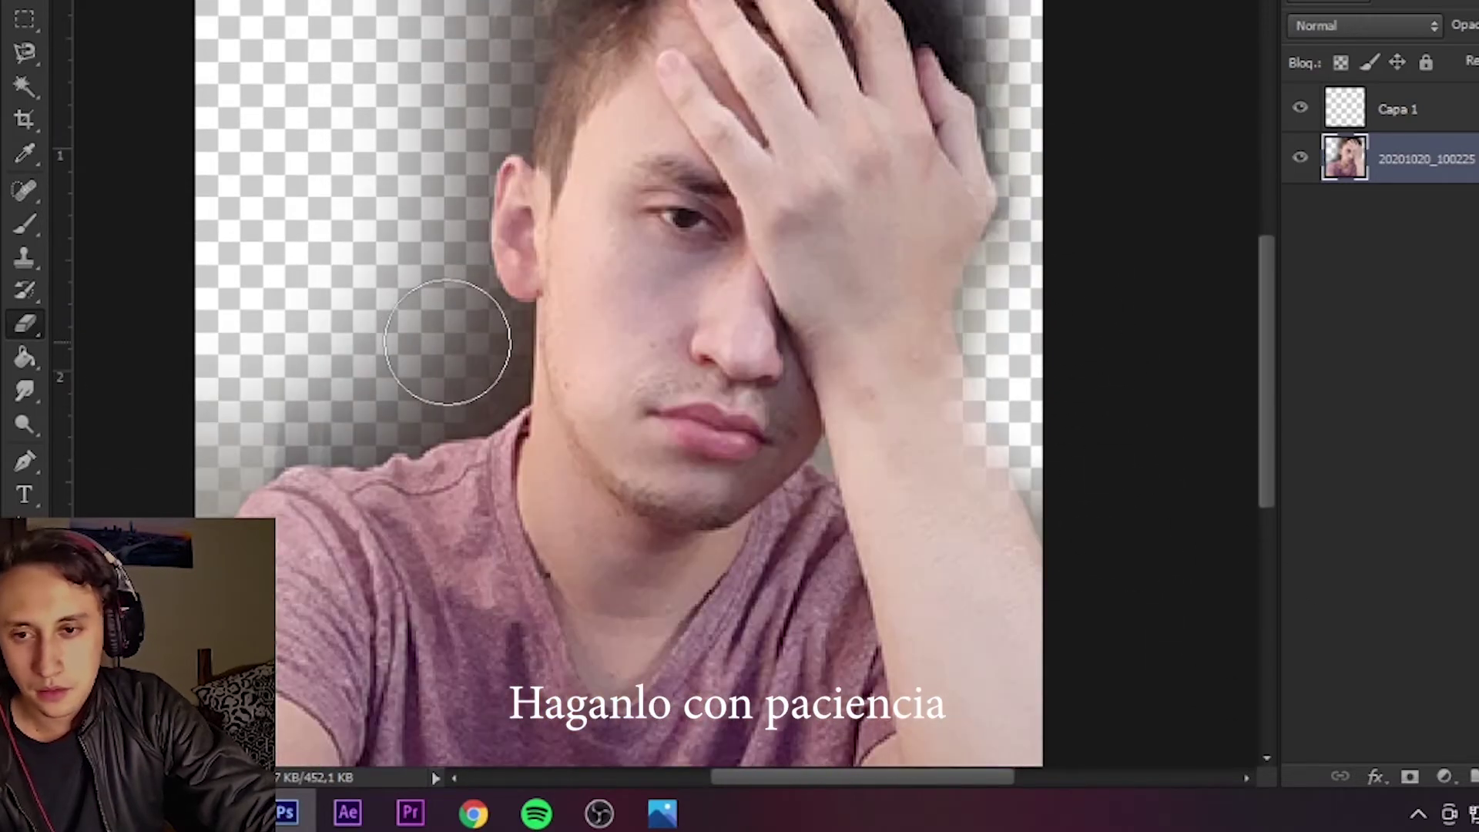
{"action": "left_click_drag", "start_coordinate": [452, 340], "coordinate": [260, 361]}
{"action": "scroll", "coordinate": [260, 361], "scroll_direction": "down", "scroll_amount": 4}
{"action": "scroll", "coordinate": [260, 361], "scroll_direction": "down", "scroll_amount": 3}
{"action": "left_click_drag", "start_coordinate": [231, 188], "coordinate": [429, 122]}
{"action": "scroll", "coordinate": [379, 237], "scroll_direction": "up", "scroll_amount": 2}
{"action": "scroll", "coordinate": [393, 230], "scroll_direction": "up", "scroll_amount": 1}
{"action": "left_click_drag", "start_coordinate": [413, 221], "coordinate": [456, 271]}
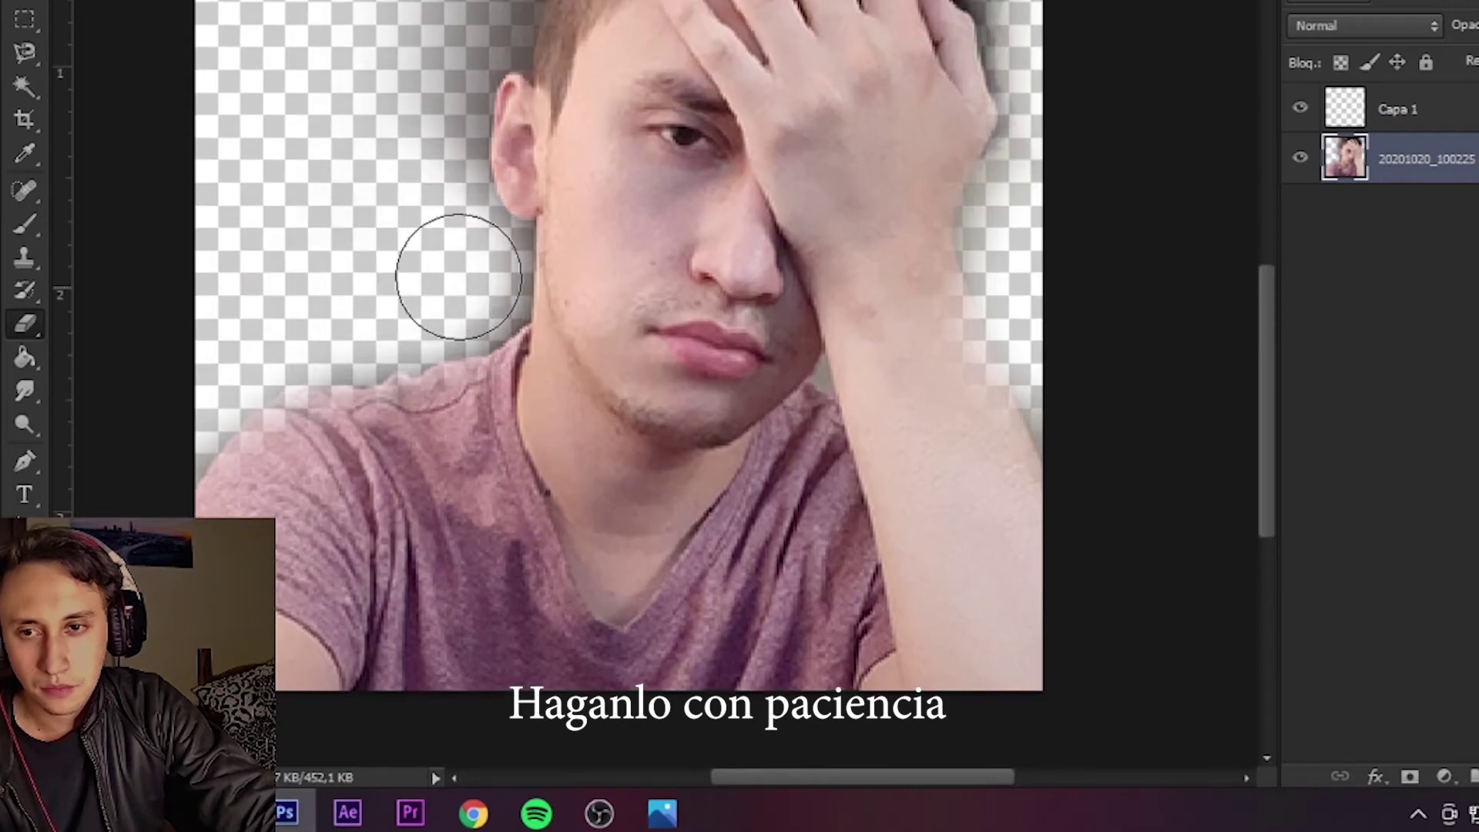
{"action": "scroll", "coordinate": [406, 208], "scroll_direction": "up", "scroll_amount": 4}
{"action": "left_click_drag", "start_coordinate": [461, 164], "coordinate": [396, 188]}
{"action": "scroll", "coordinate": [462, 154], "scroll_direction": "up", "scroll_amount": 1}
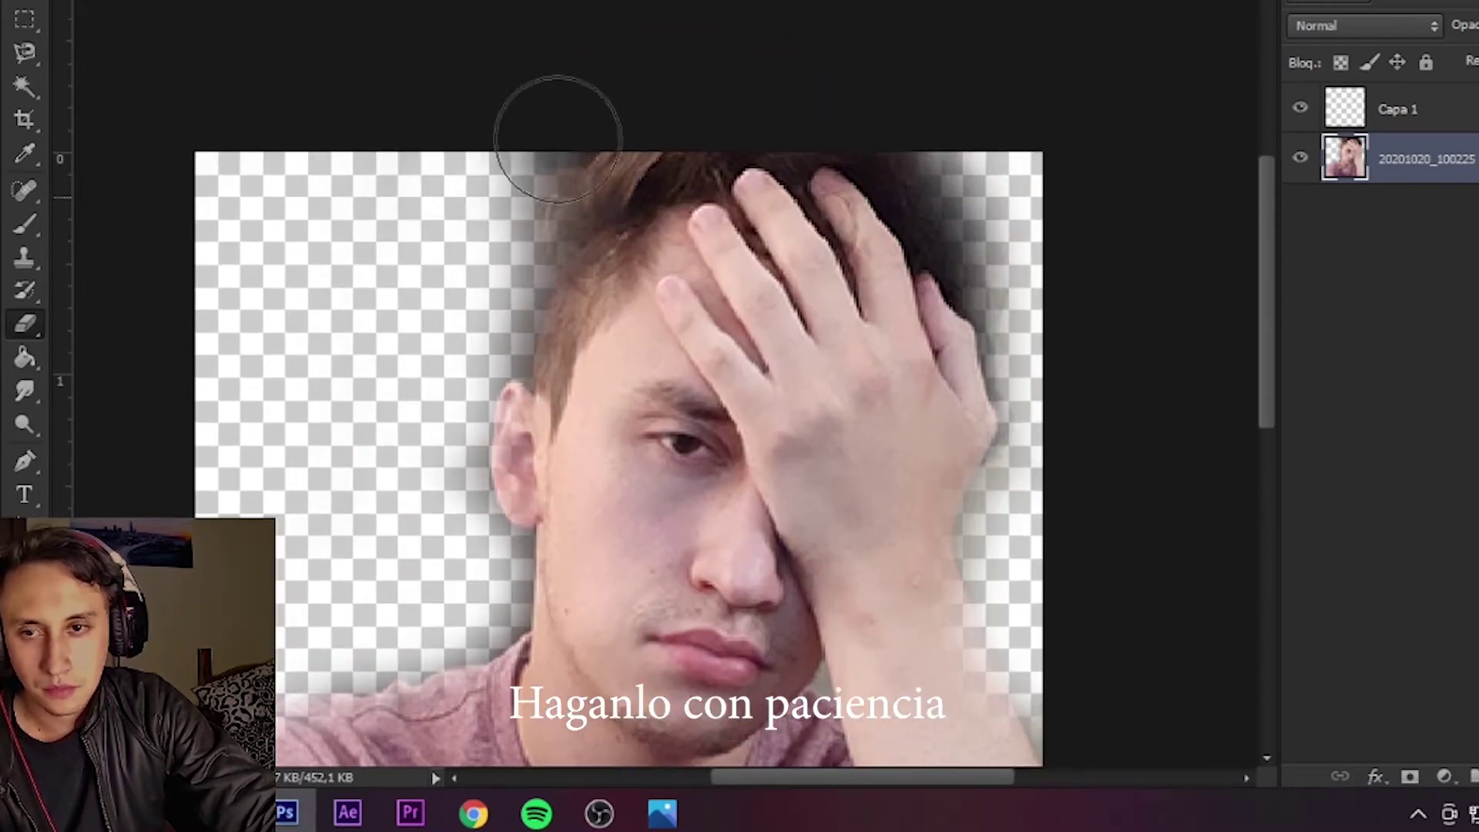
{"action": "scroll", "coordinate": [1229, 165], "scroll_direction": "down", "scroll_amount": 1}
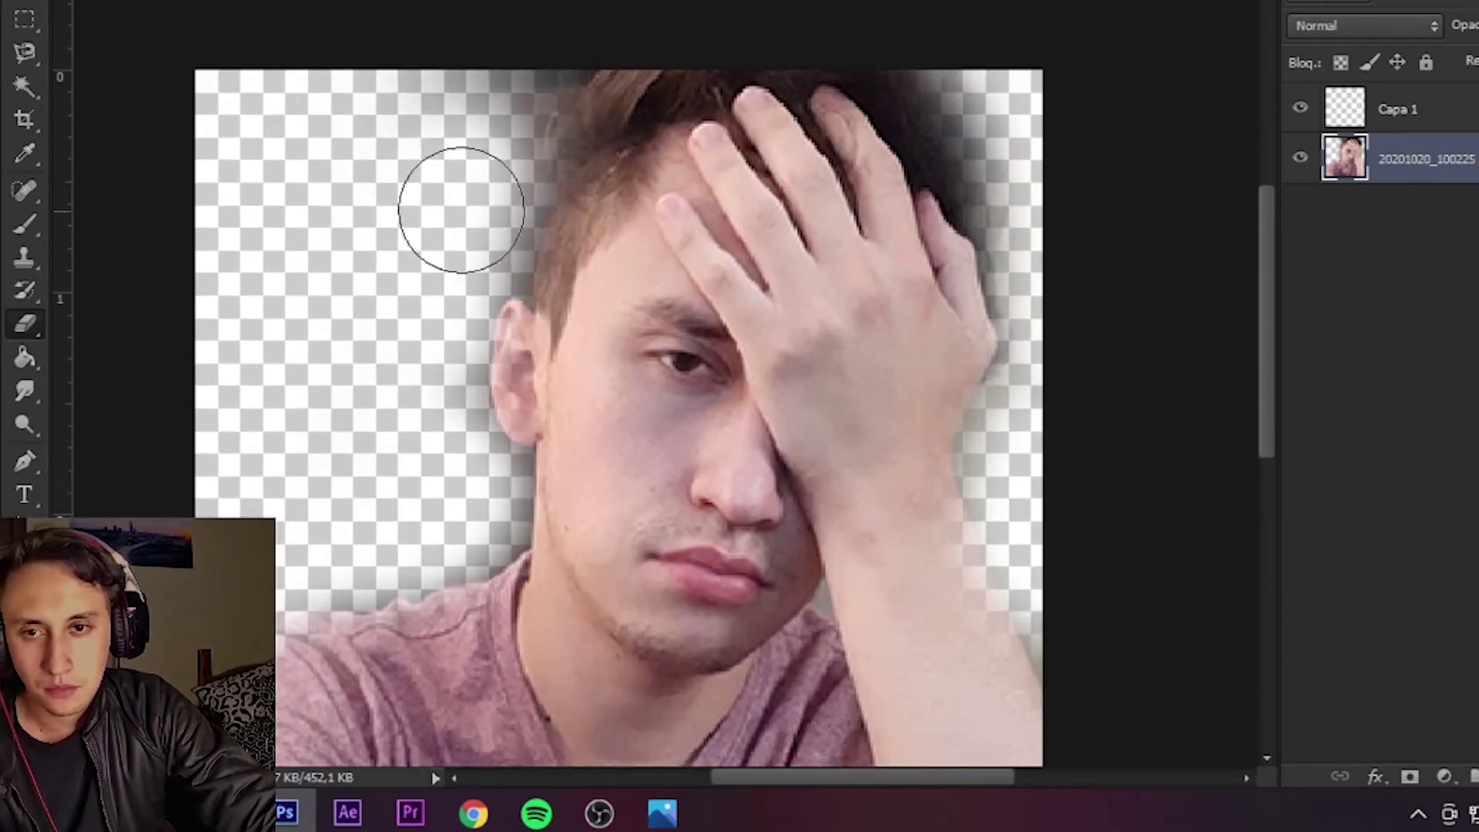
{"action": "scroll", "coordinate": [1023, 182], "scroll_direction": "down", "scroll_amount": 1}
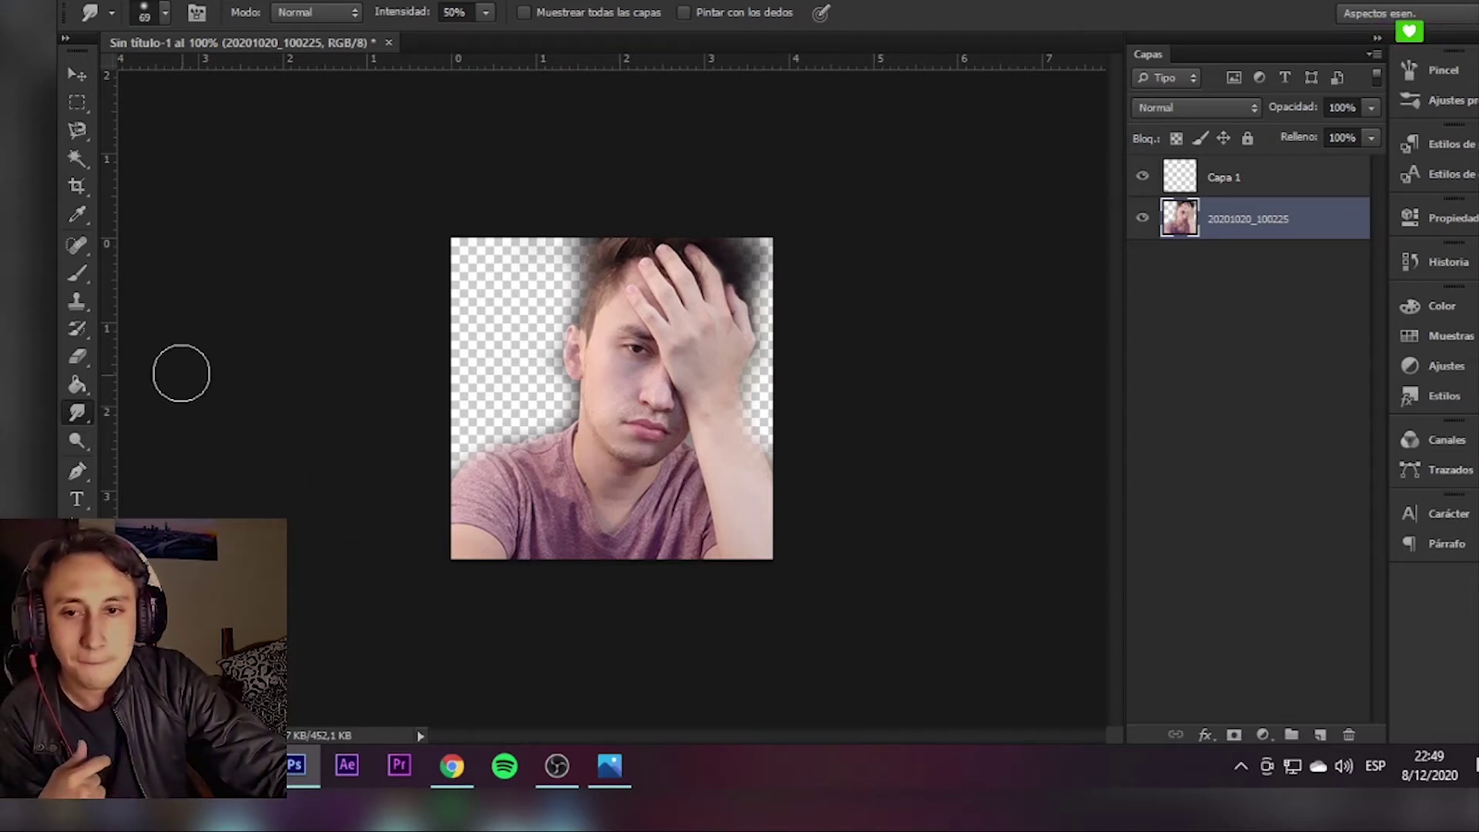
{"action": "key", "text": "e"}
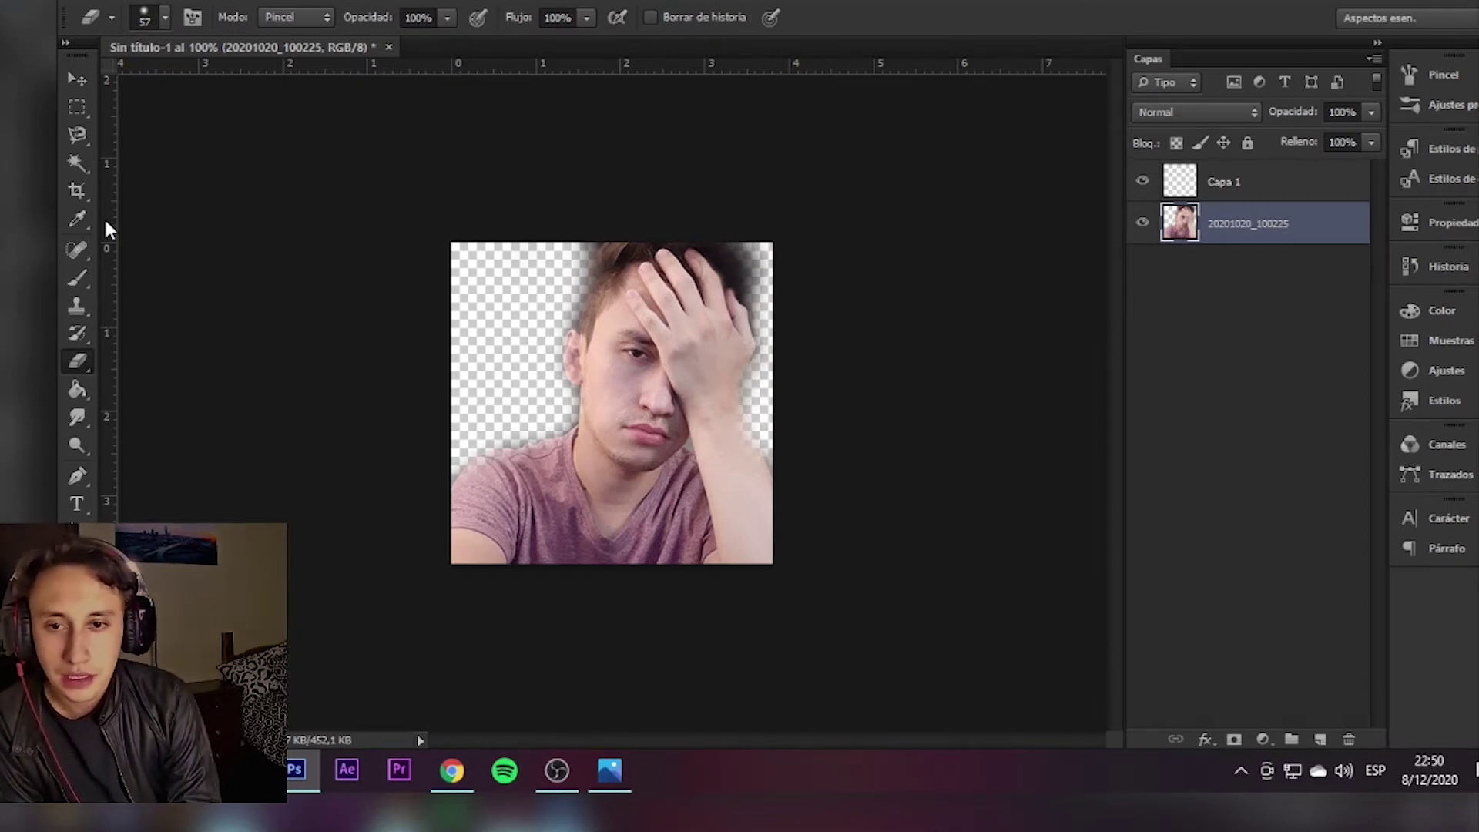
{"action": "left_click", "coordinate": [77, 81]}
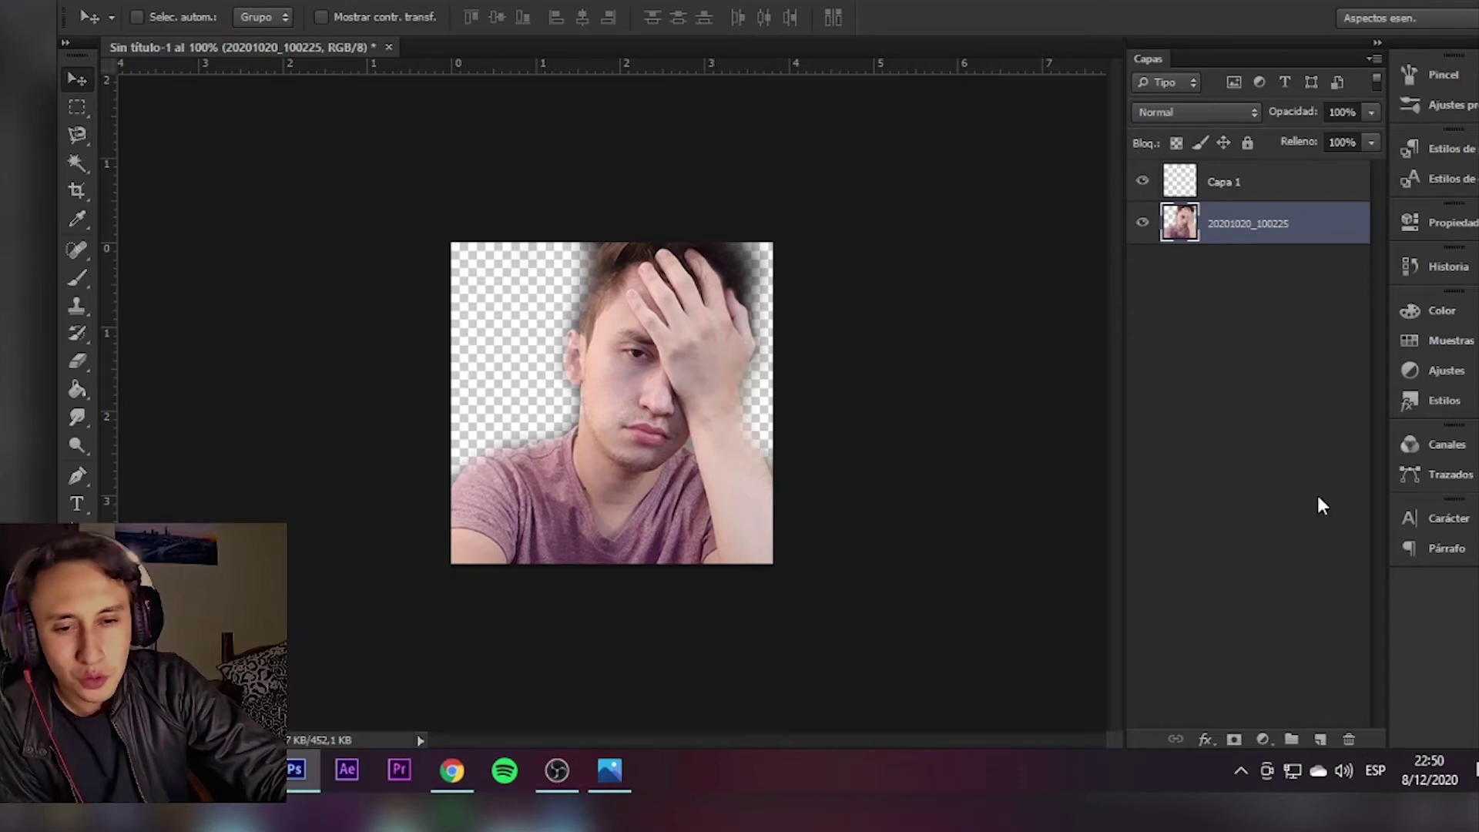
{"action": "left_click", "coordinate": [1264, 739]}
Add a Curves adjustment layer with an S curve darkening shadows and brightening highlights
{"action": "left_click", "coordinate": [1263, 748]}
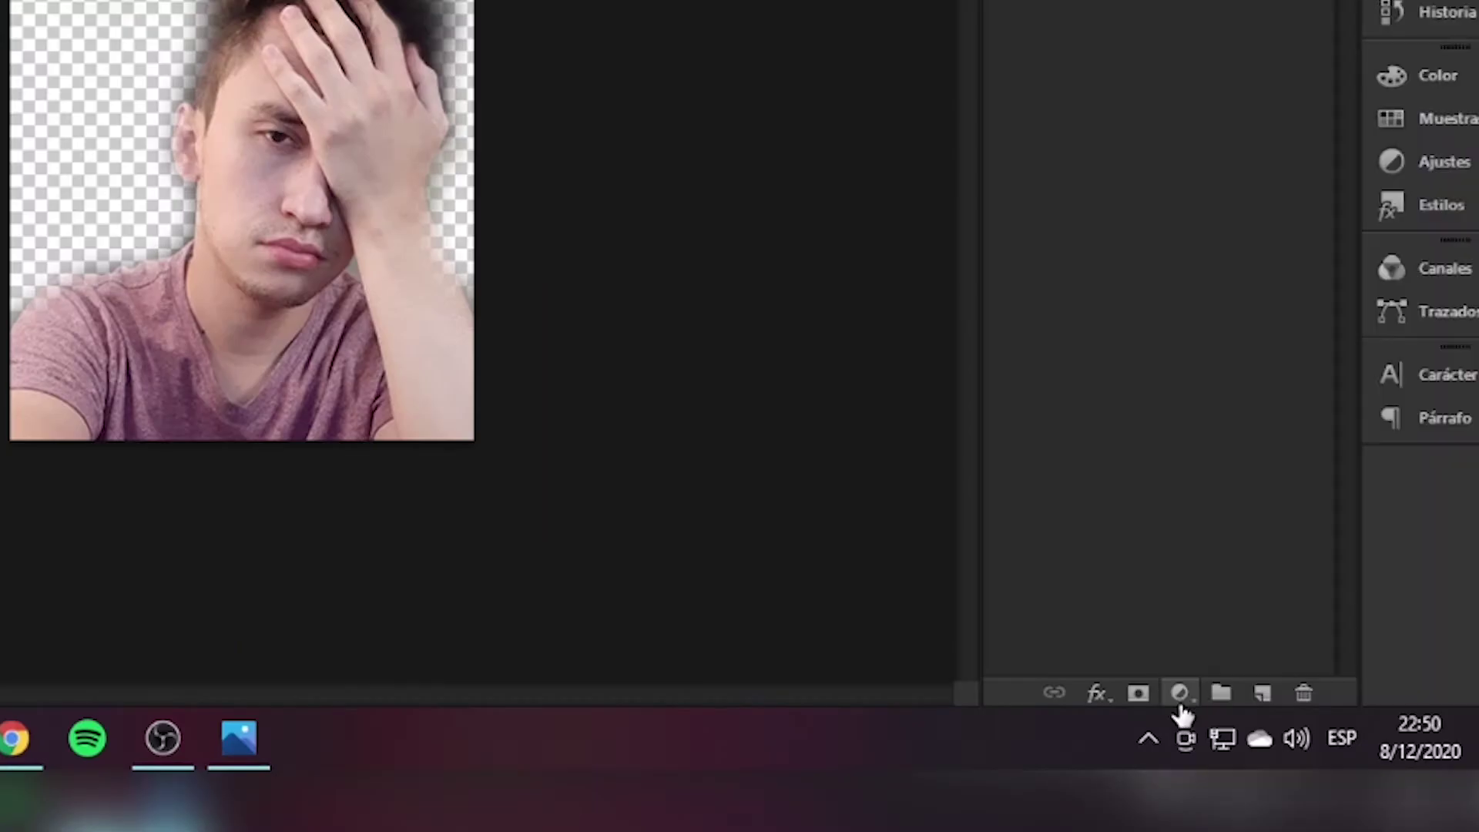
{"action": "left_click", "coordinate": [1181, 697]}
{"action": "left_click", "coordinate": [1236, 220]}
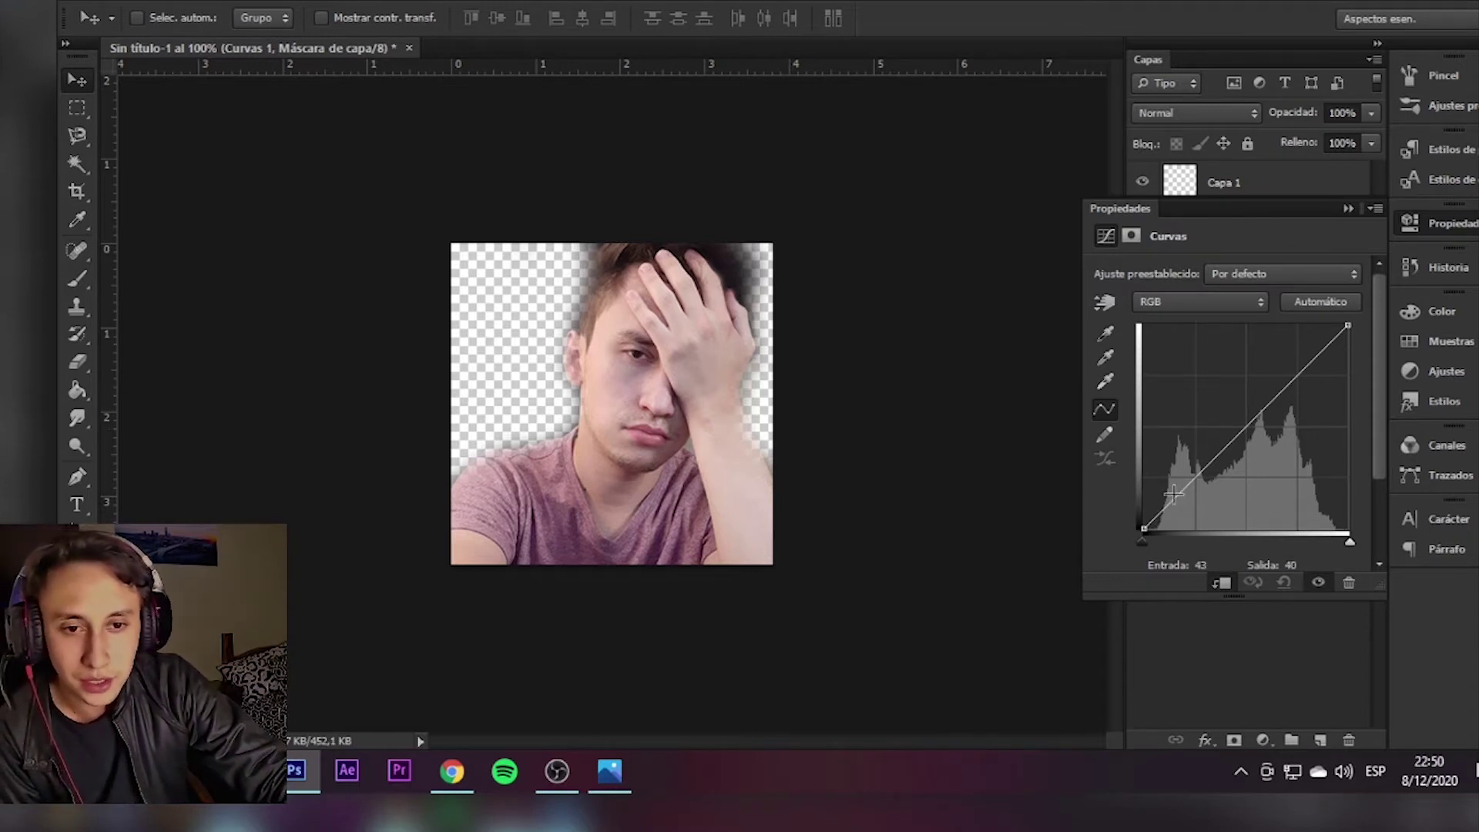
{"action": "left_click_drag", "start_coordinate": [1174, 494], "coordinate": [1185, 503]}
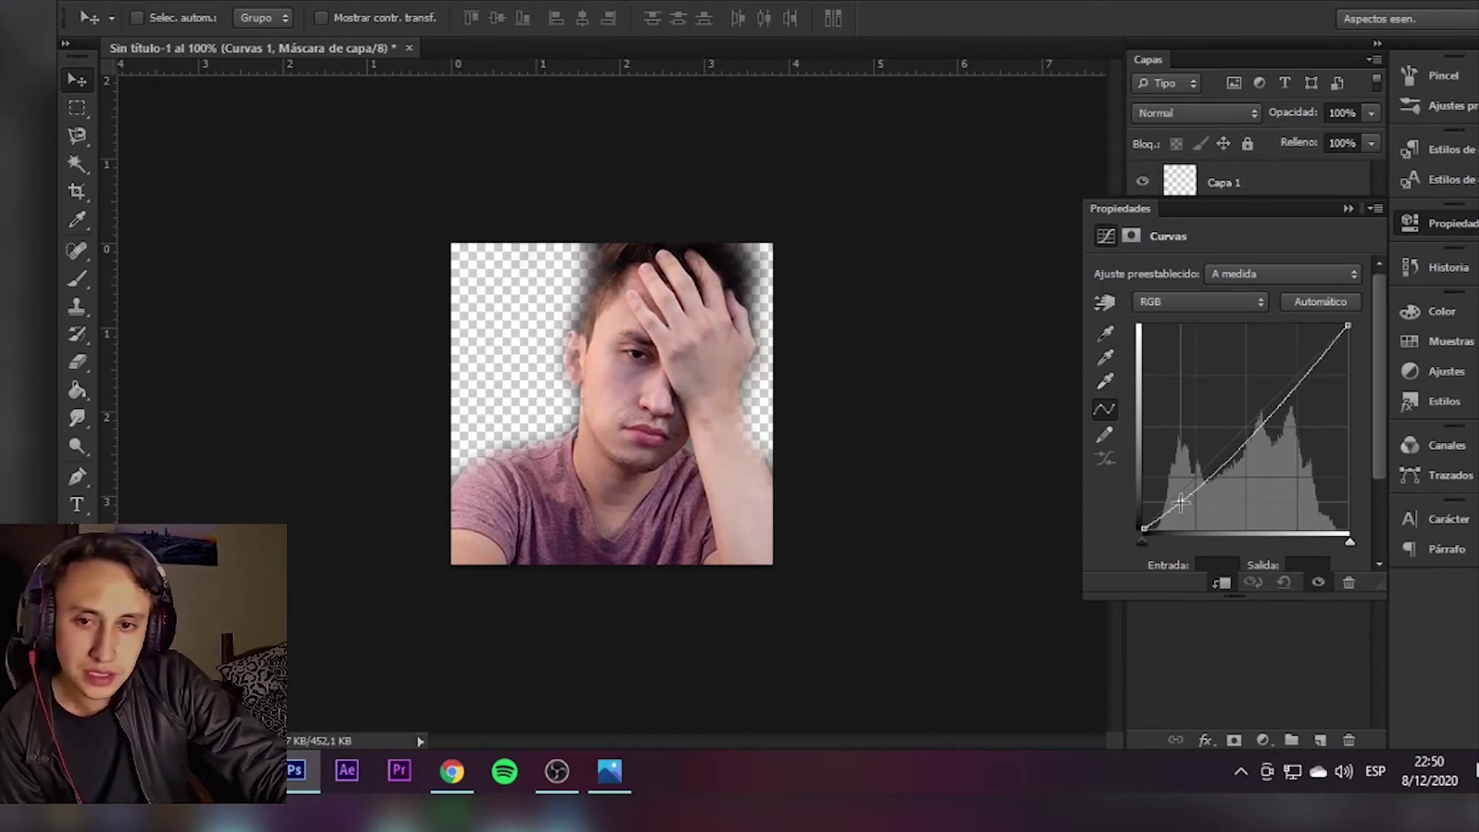
{"action": "left_click_drag", "start_coordinate": [1292, 383], "coordinate": [1286, 378]}
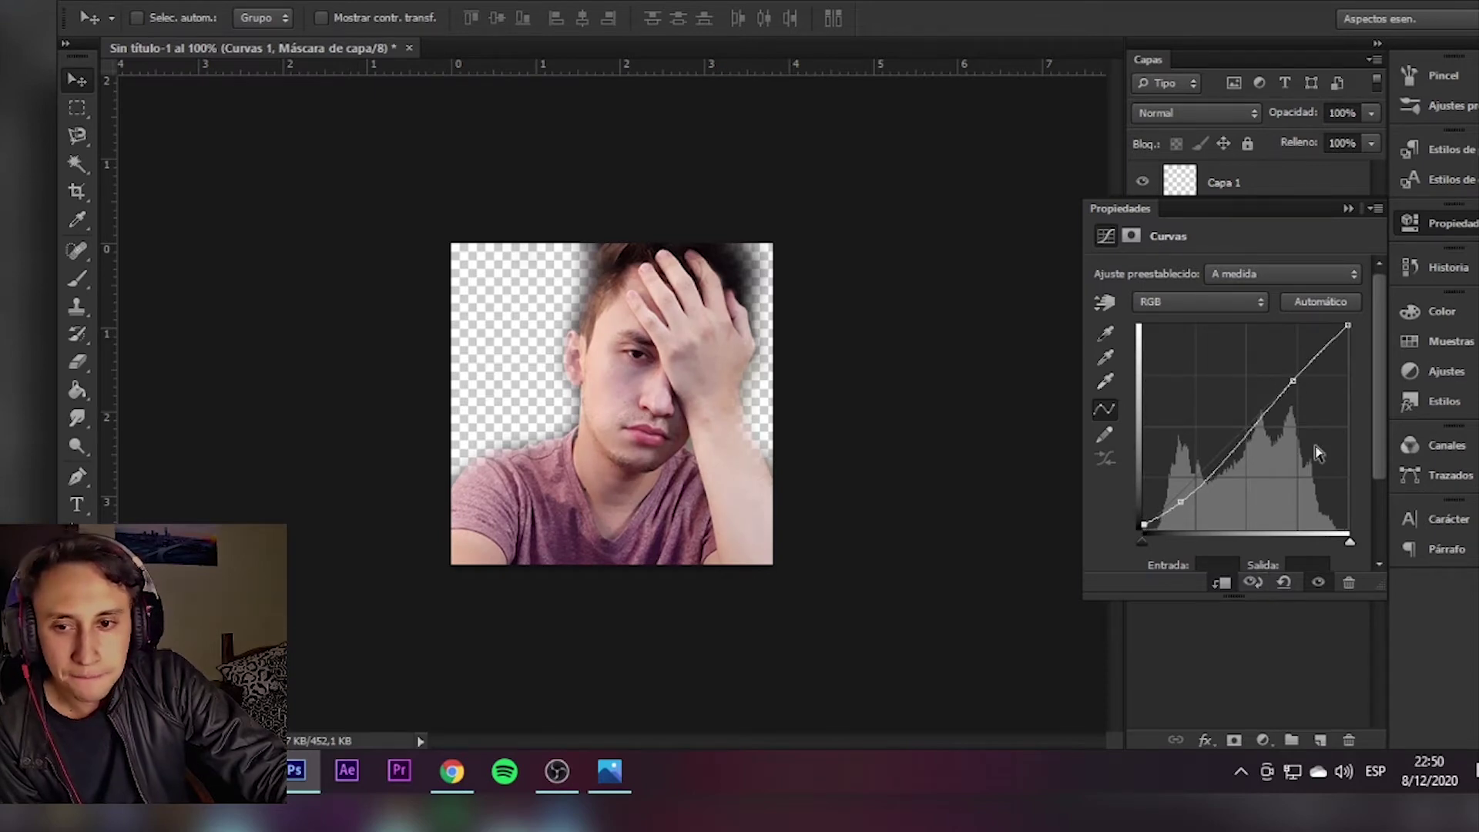
Toggle Curvas 1 visibility off and back on to compare the contrast
{"action": "left_click", "coordinate": [1350, 208]}
{"action": "left_click", "coordinate": [1142, 223]}
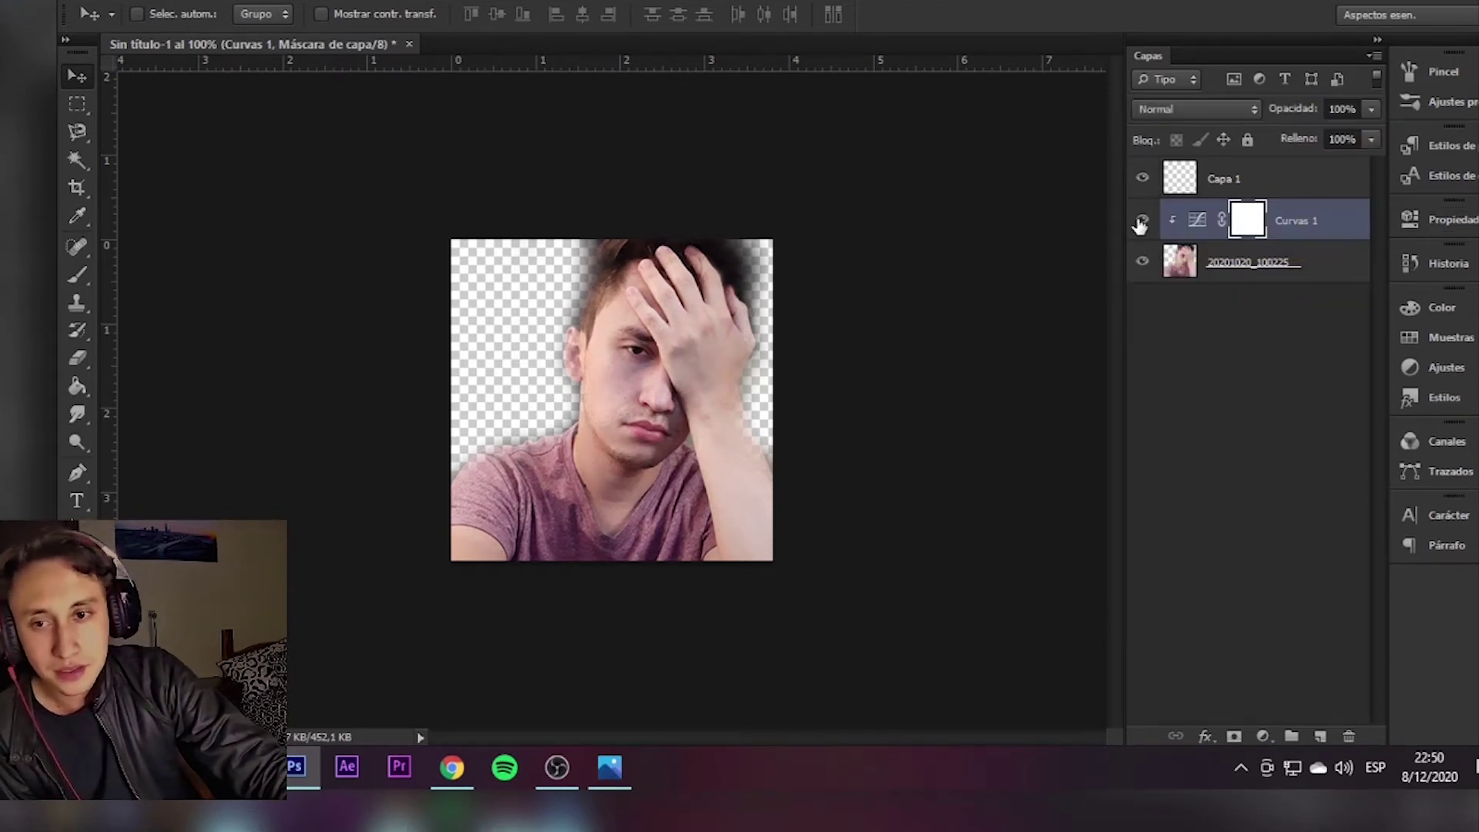
{"action": "left_click", "coordinate": [1142, 223]}
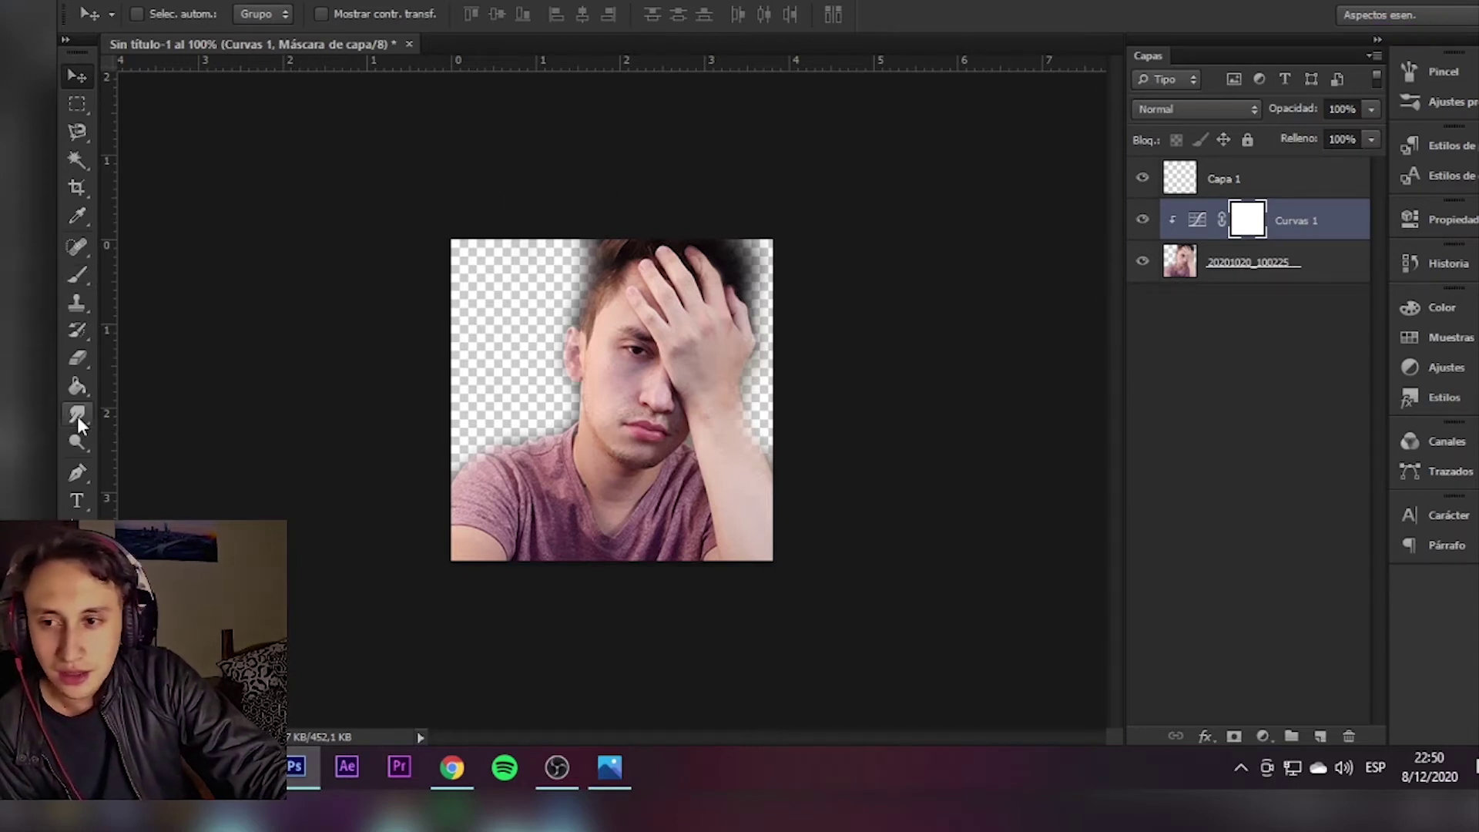
Type a red letter F in Eras Bold ITC left of the face
{"action": "left_click", "coordinate": [79, 500]}
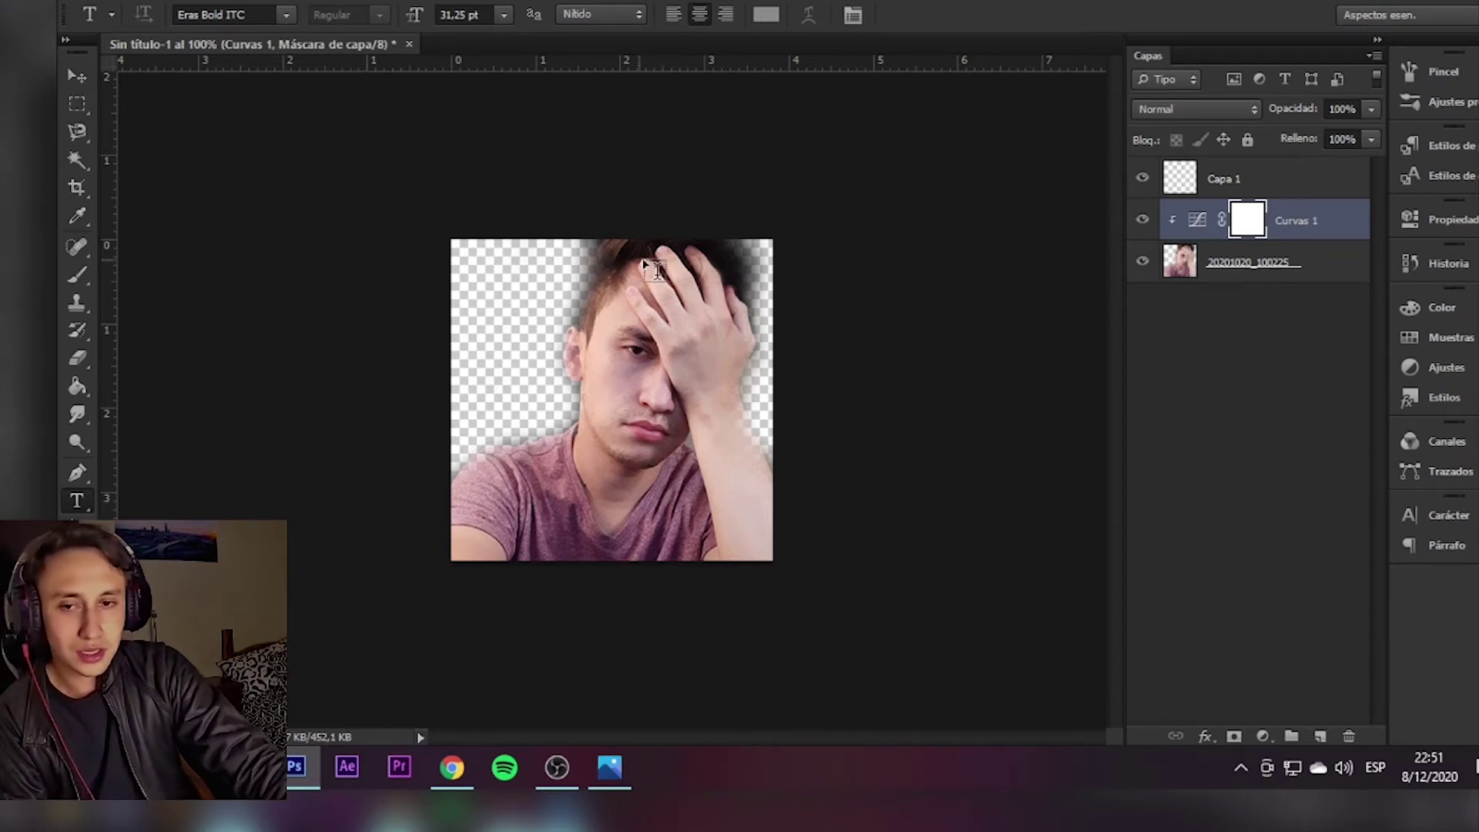
{"action": "key", "text": "ctrl+plus"}
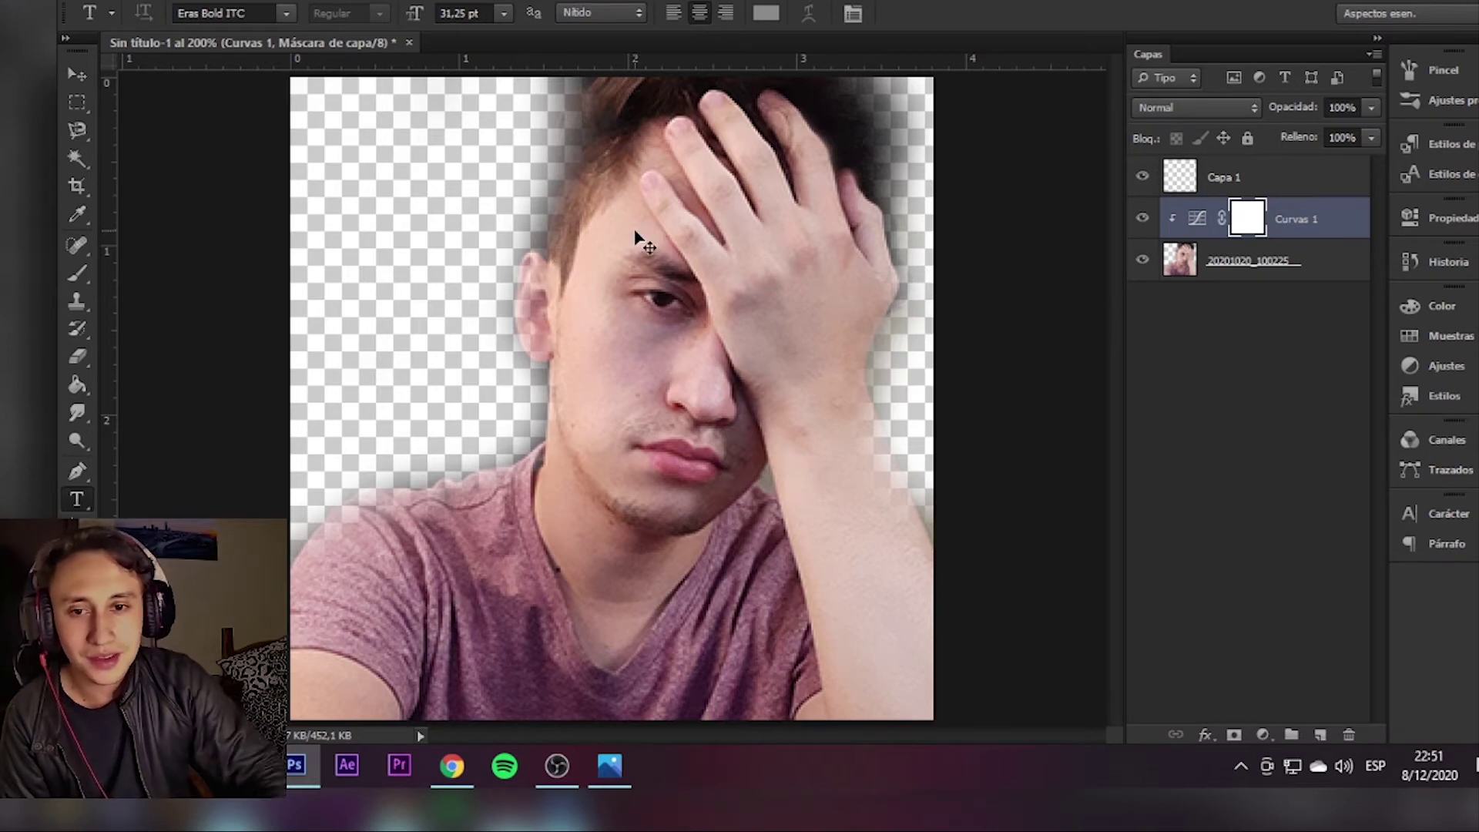
{"action": "key", "text": "ctrl+minus"}
{"action": "key", "text": "ctrl+minus"}
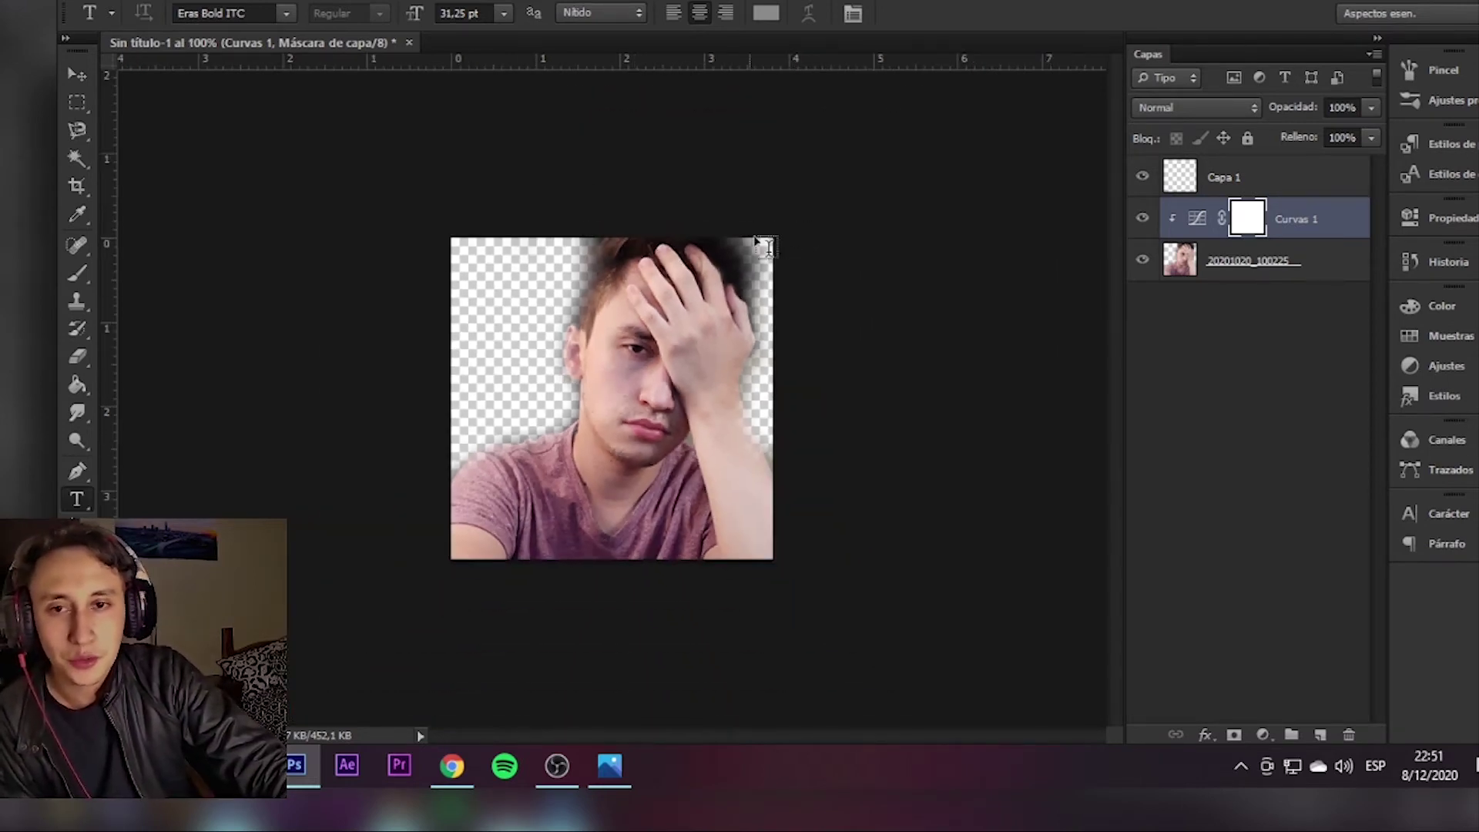
{"action": "left_click", "coordinate": [484, 322]}
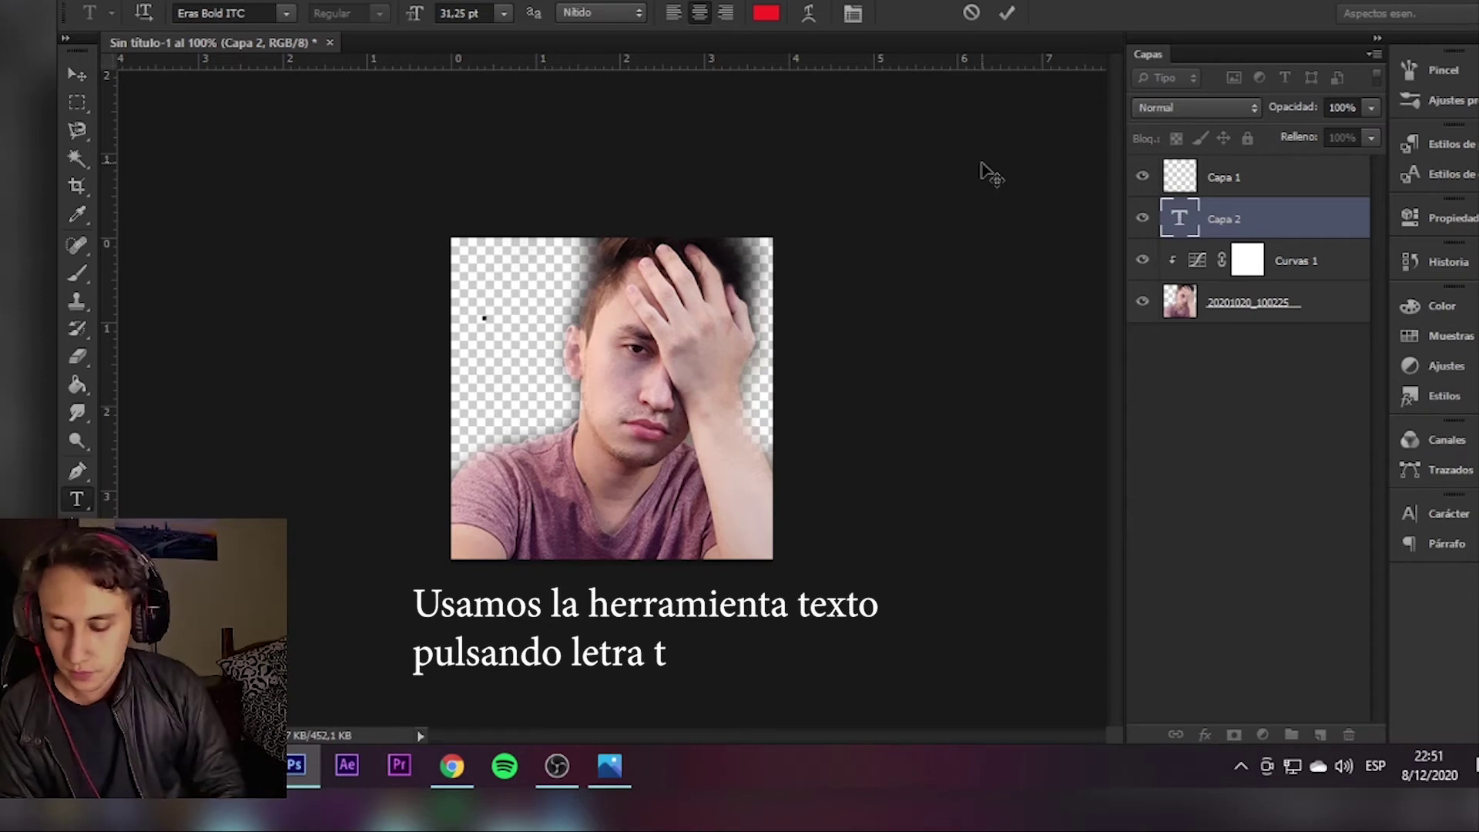
{"action": "type", "text": "f"}
{"action": "key", "text": "BackSpace"}
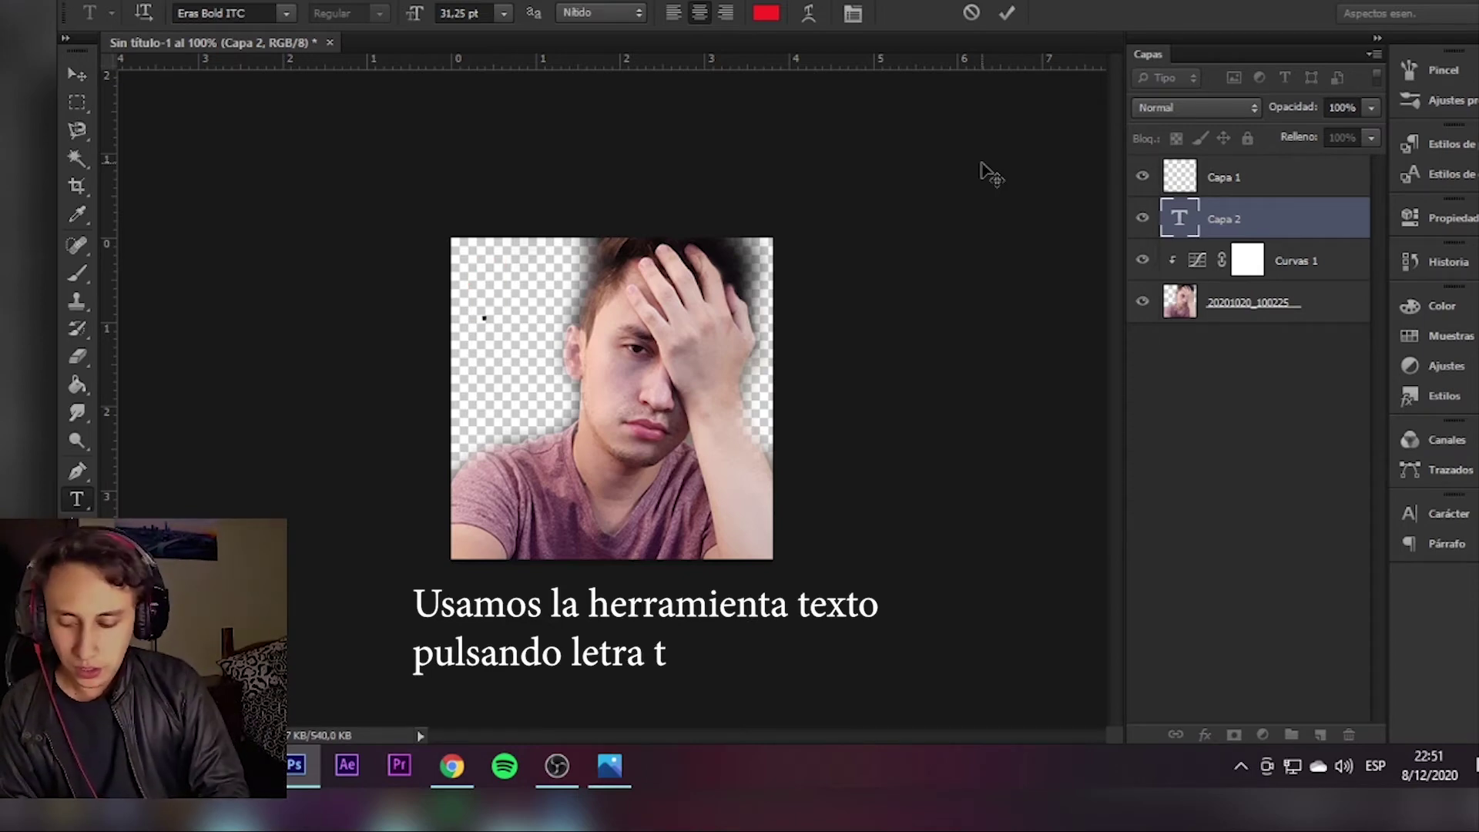
{"action": "type", "text": "G"}
{"action": "key", "text": "BackSpace"}
{"action": "type", "text": "F"}
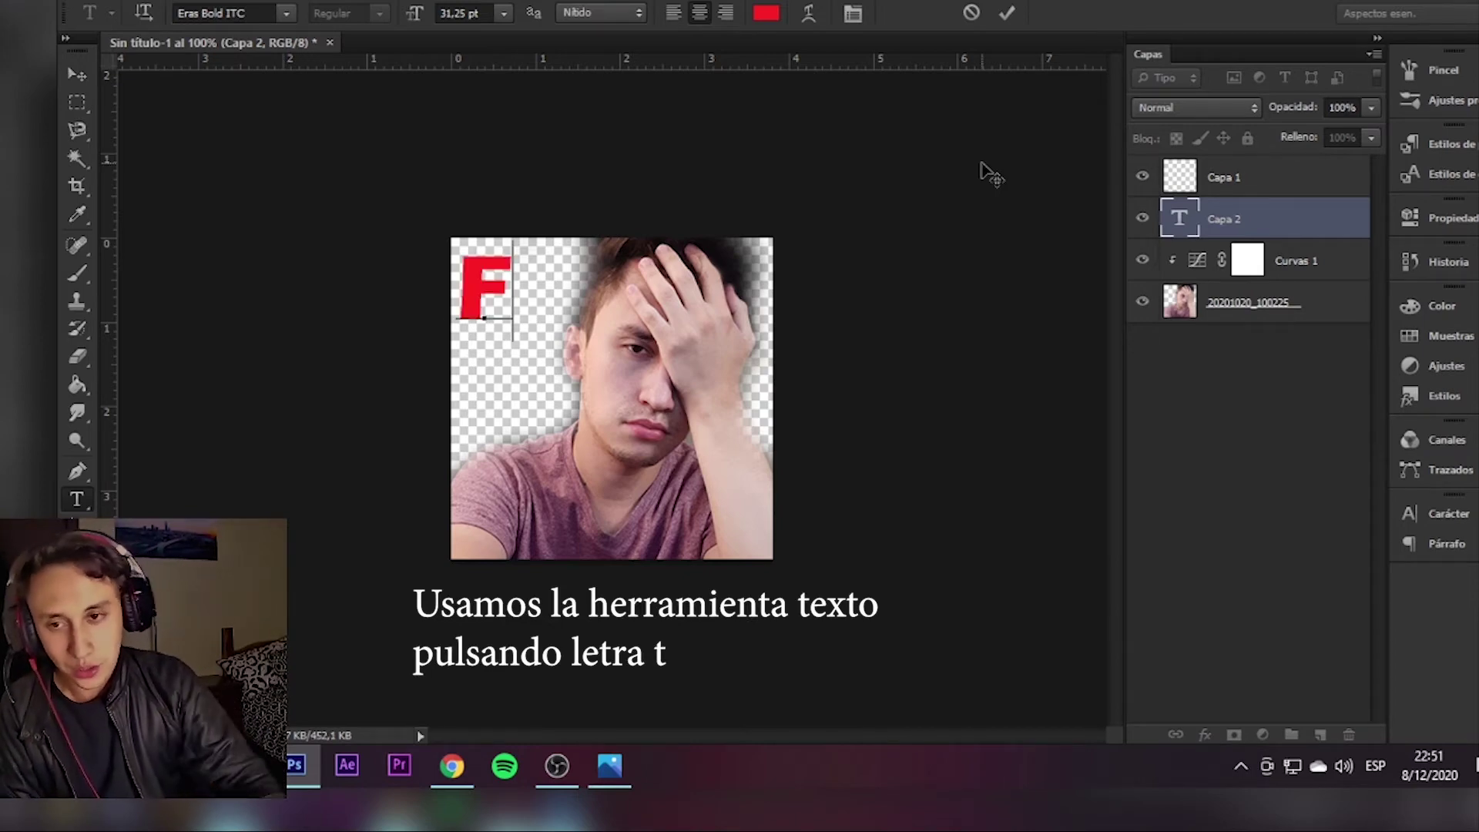
{"action": "left_click", "coordinate": [66, 76]}
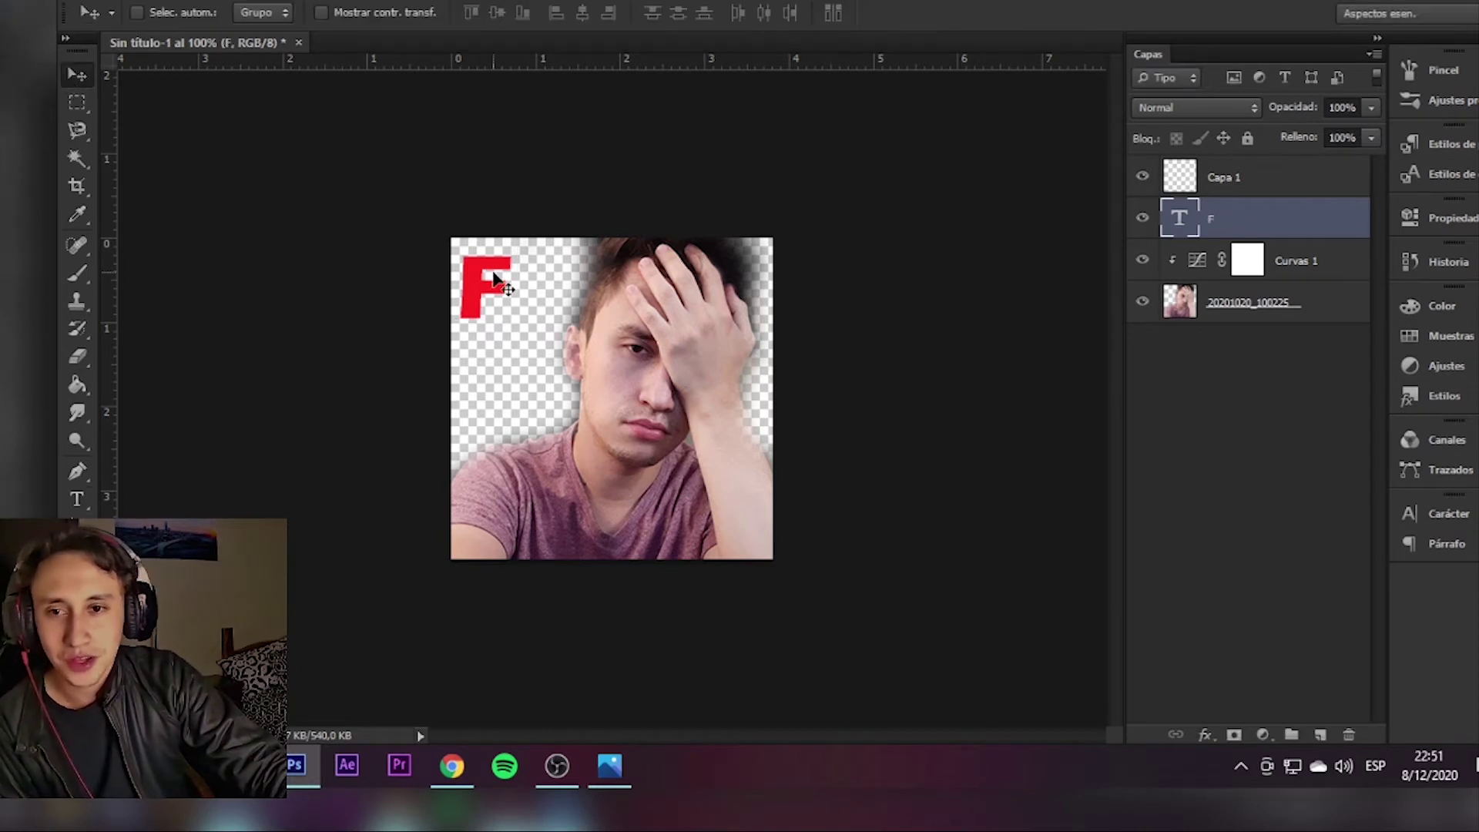
Enlarge the F with free transform and nudge it into place beside the face
{"action": "left_click_drag", "start_coordinate": [494, 277], "coordinate": [537, 292]}
{"action": "key", "text": "ctrl+t"}
{"action": "left_click_drag", "start_coordinate": [562, 371], "coordinate": [587, 468]}
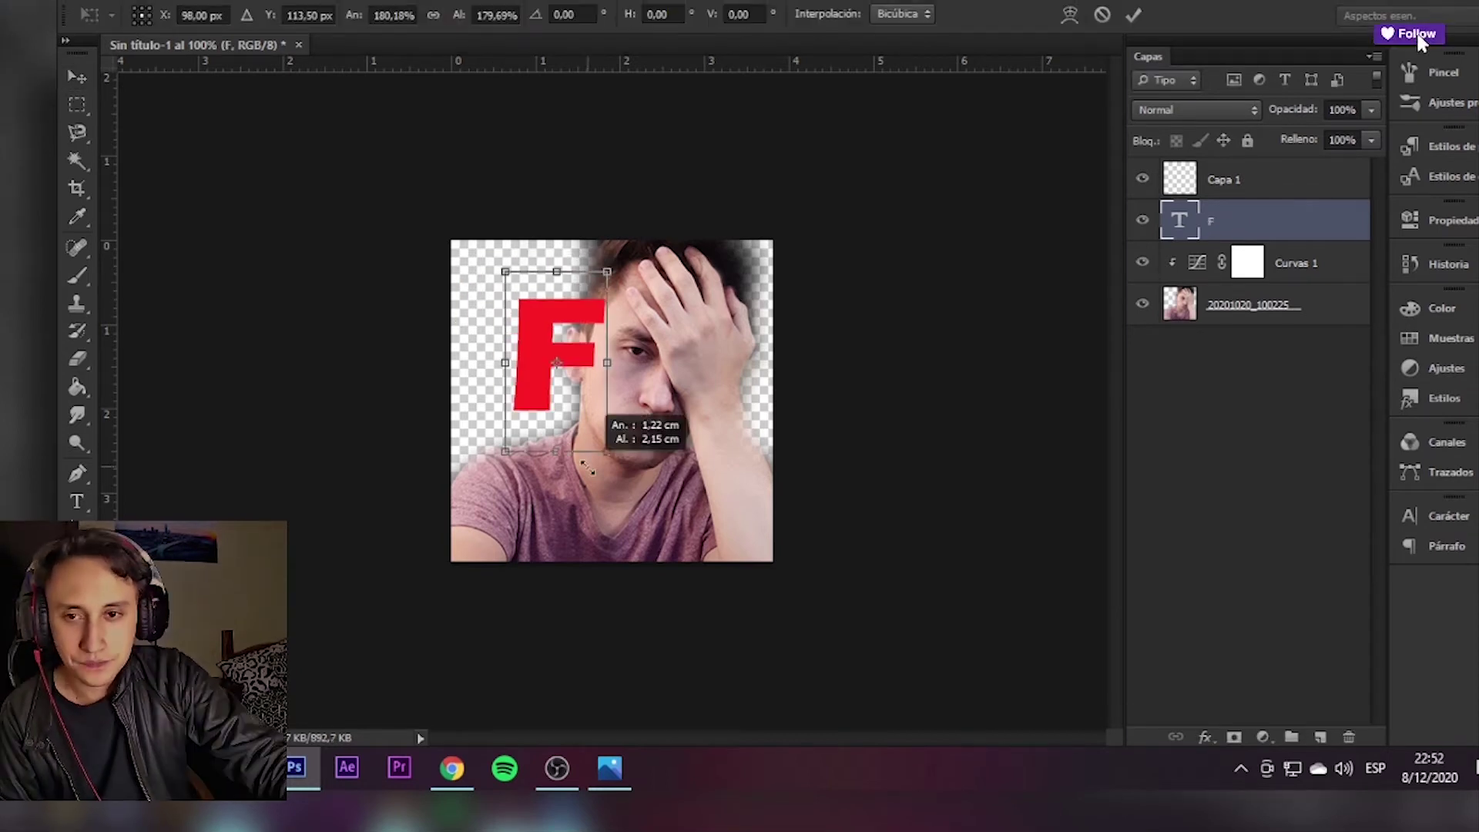
{"action": "left_click_drag", "start_coordinate": [559, 339], "coordinate": [532, 330]}
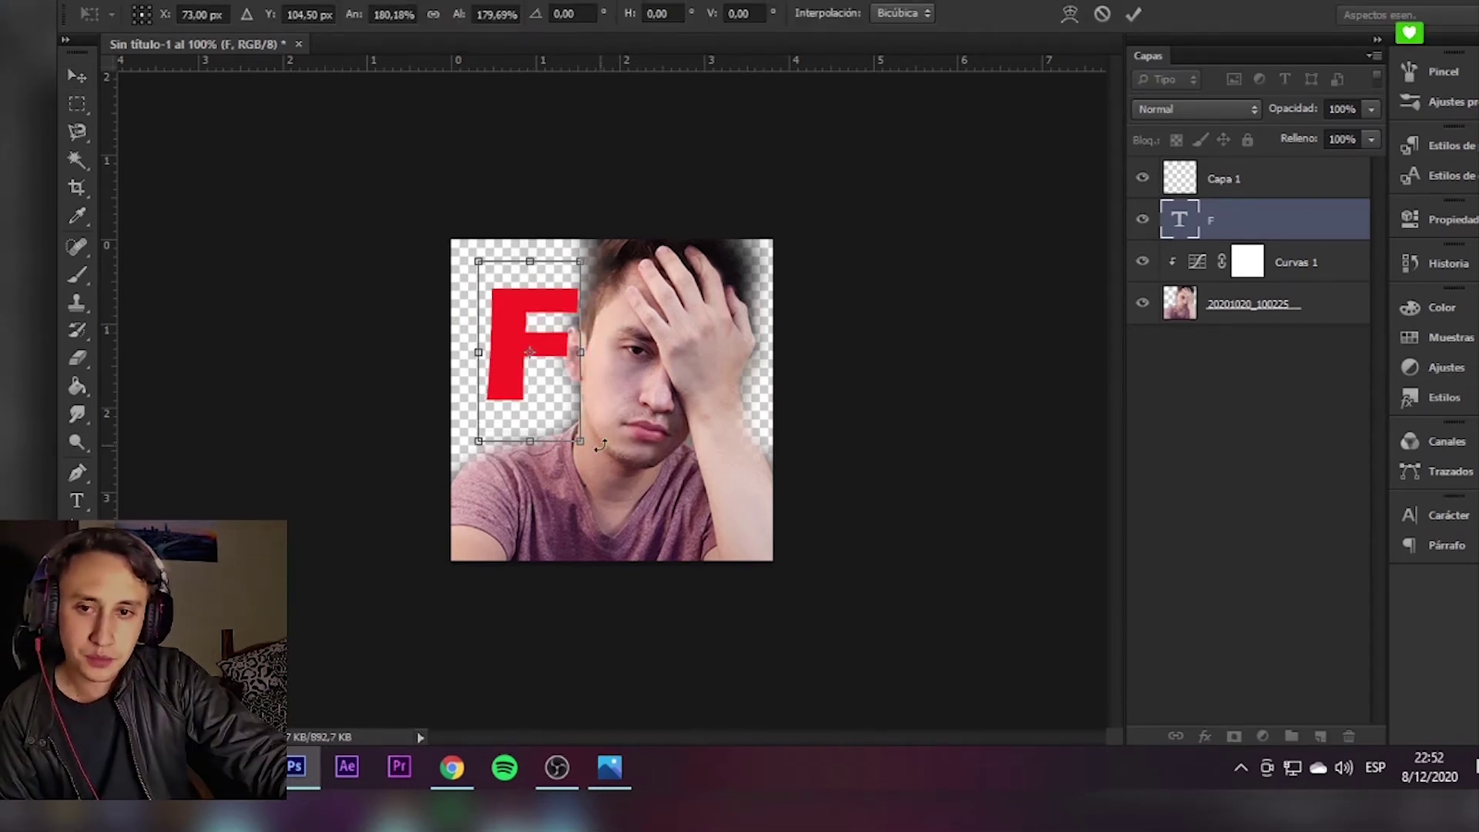
{"action": "left_click_drag", "start_coordinate": [583, 442], "coordinate": [591, 456]}
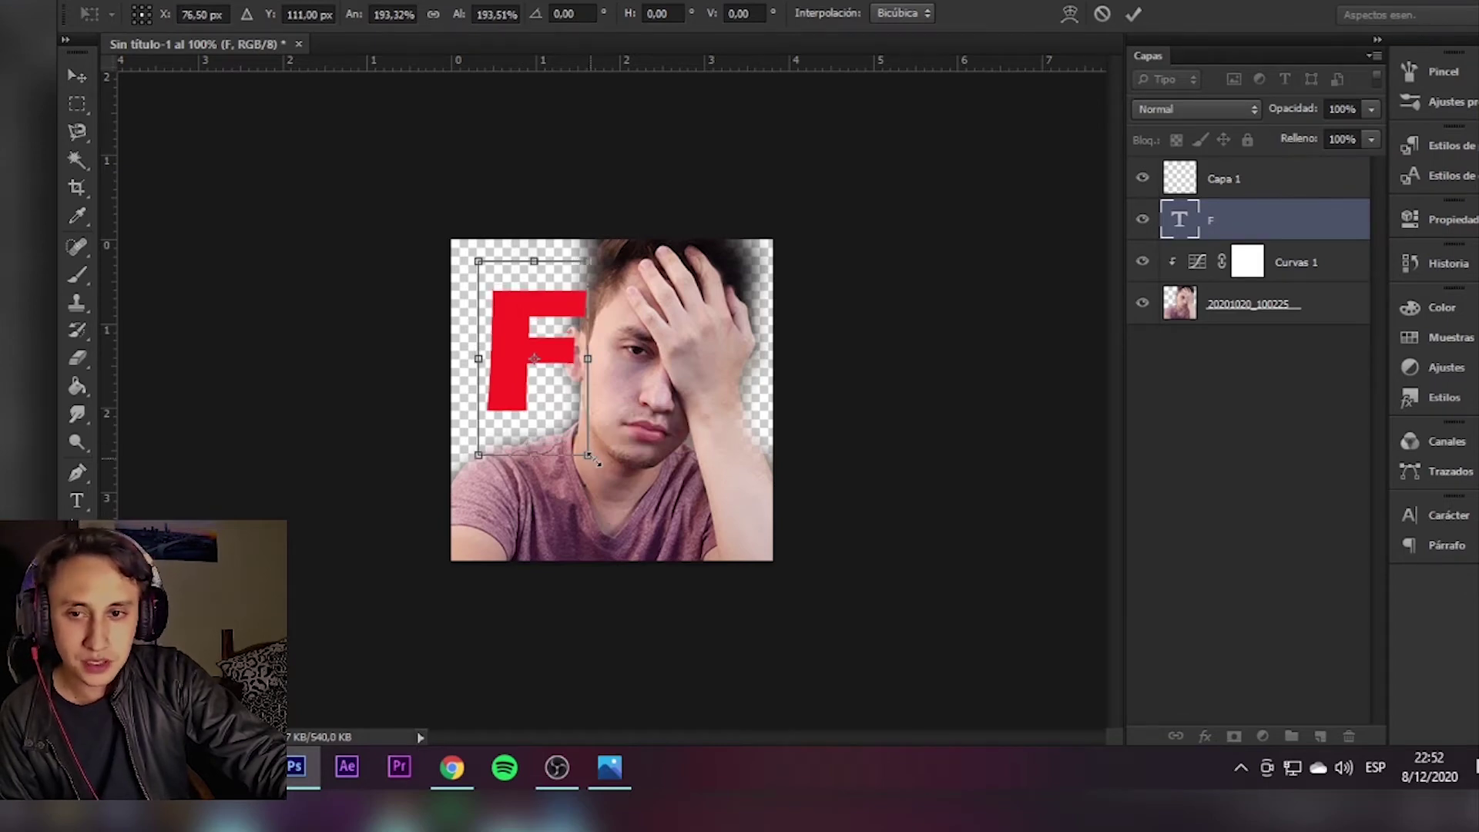
{"action": "key", "text": "Return"}
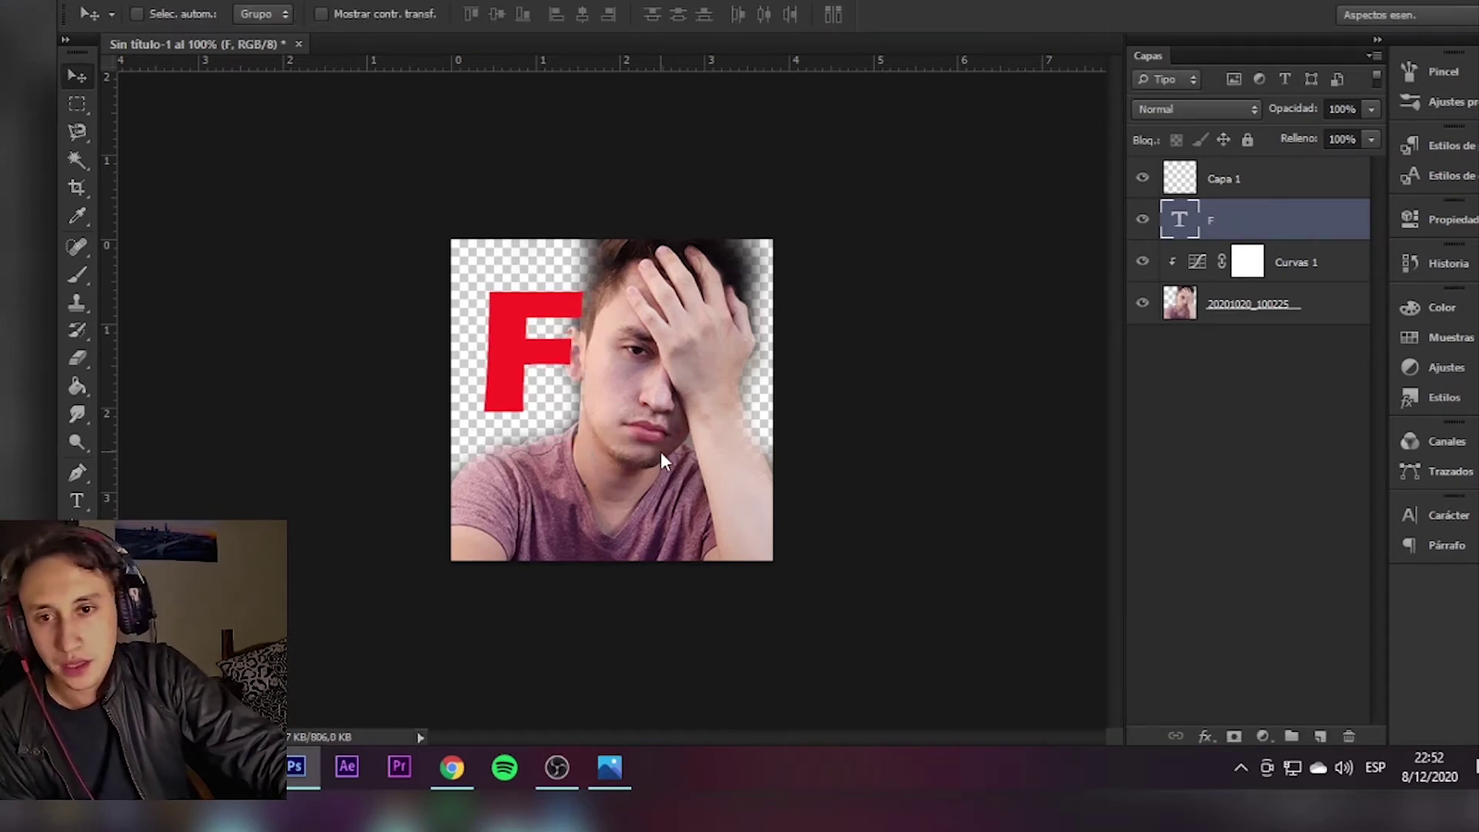
{"action": "key", "text": "shift+Down"}
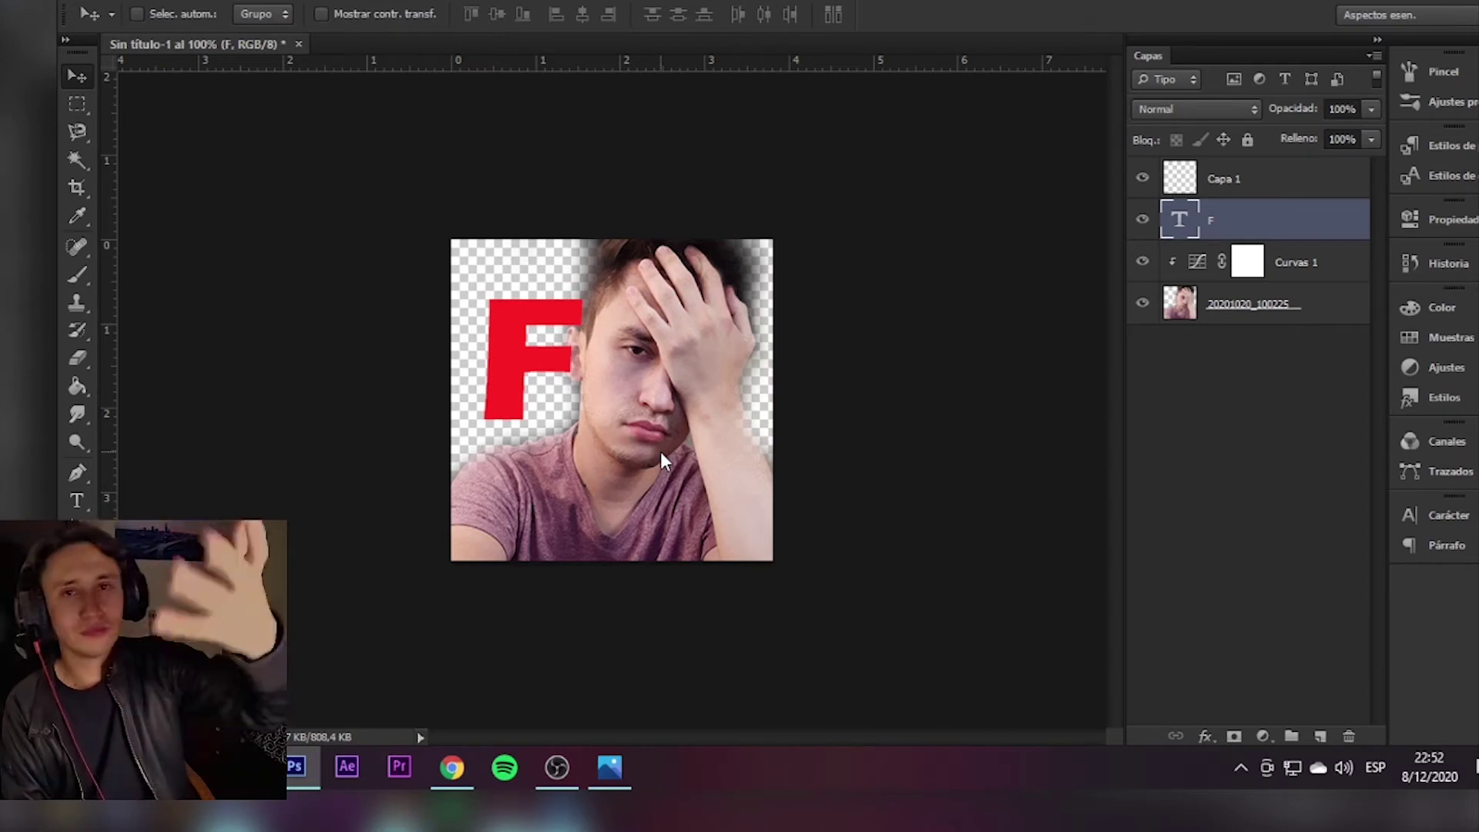
{"action": "key", "text": "Left"}
{"action": "key", "text": "Left"}
{"action": "key", "text": "Left"}
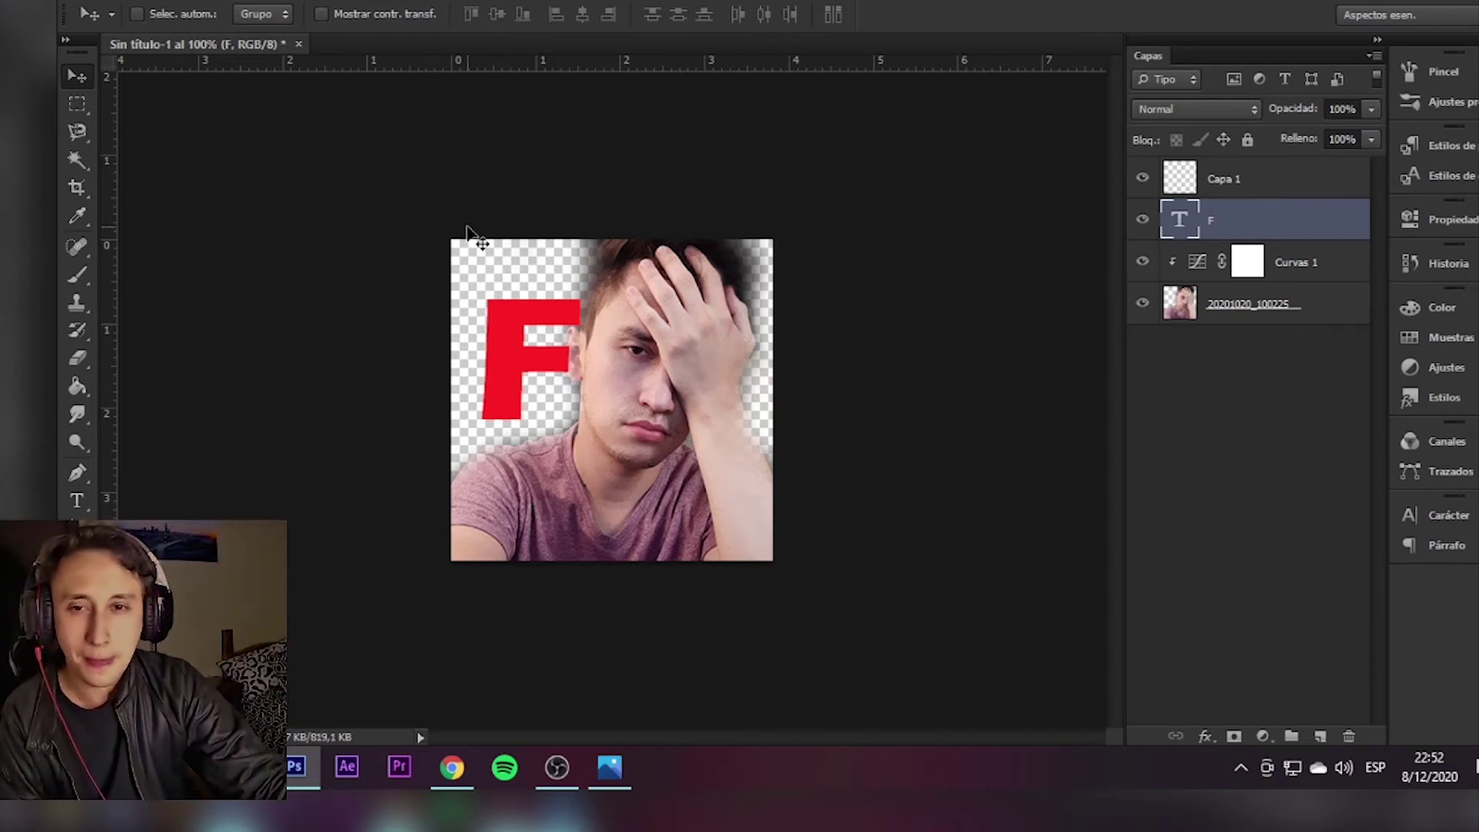
{"action": "key", "text": "Down"}
{"action": "key", "text": "Down"}
{"action": "key", "text": "Down"}
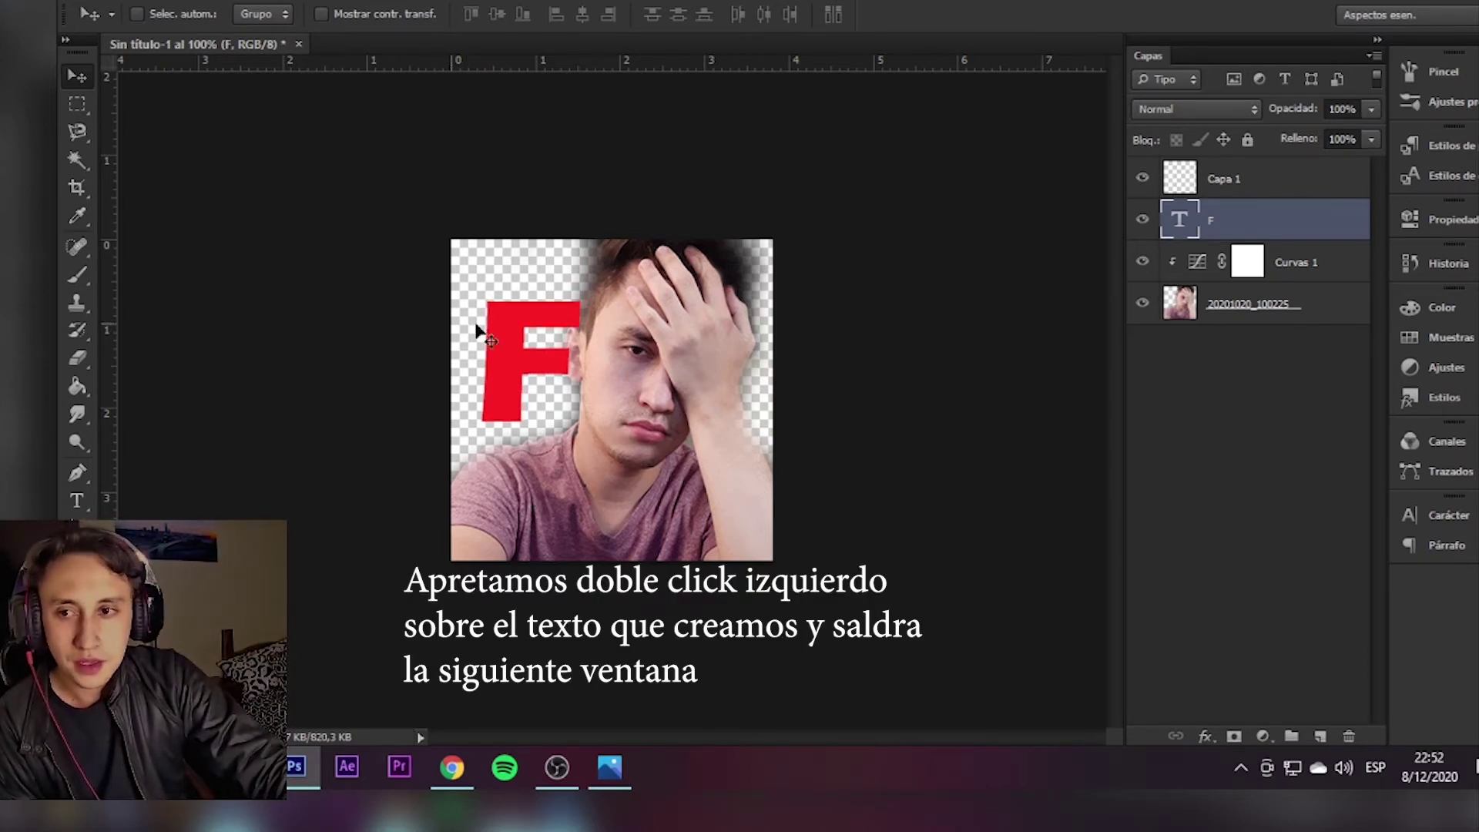
Apply a Sombra paralela drop shadow to the F text layer
{"action": "double_click", "coordinate": [1354, 235]}
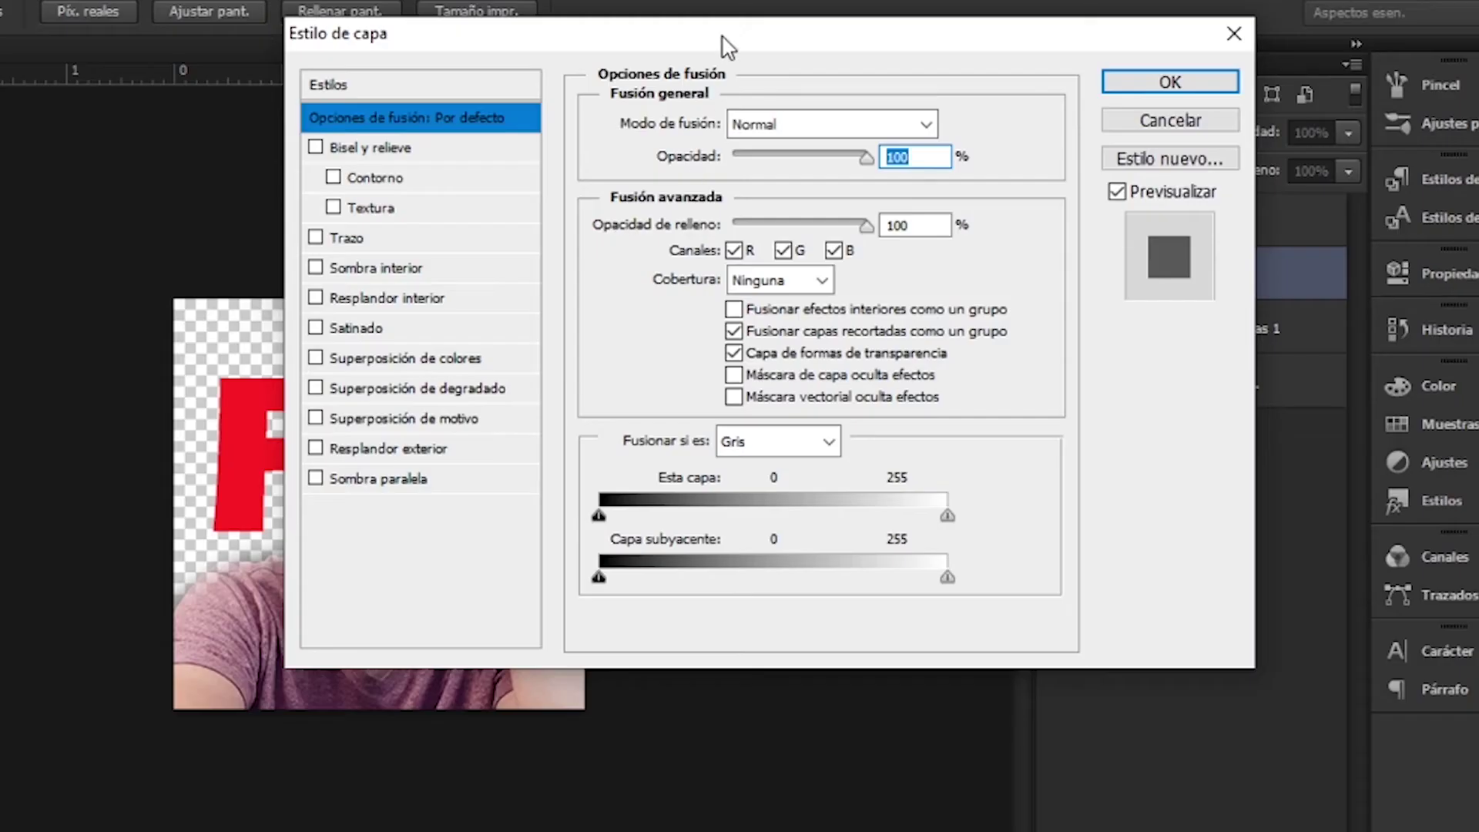
{"action": "left_click_drag", "start_coordinate": [724, 46], "coordinate": [952, 60]}
{"action": "left_click", "coordinate": [573, 493]}
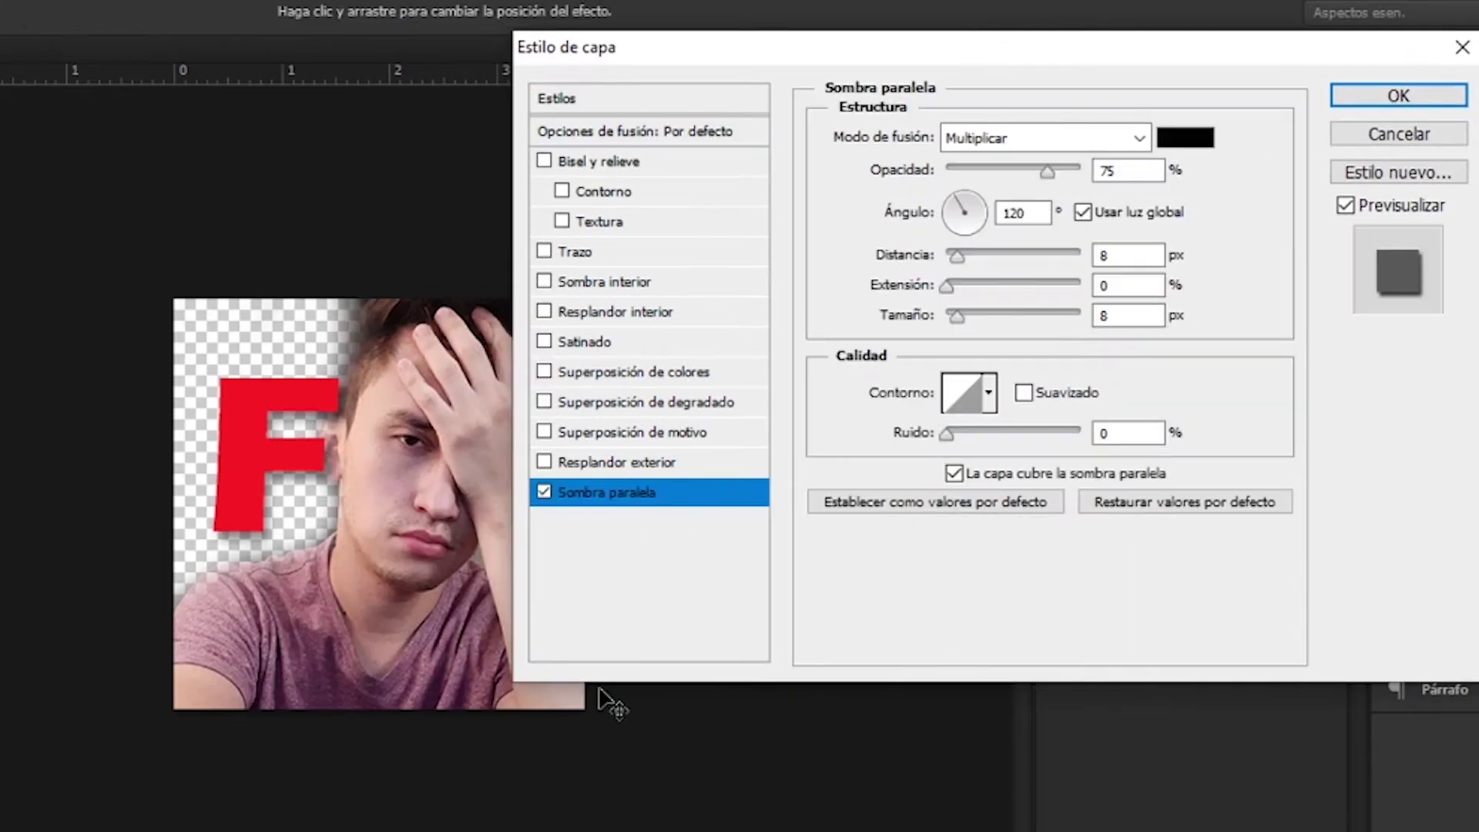
{"action": "left_click", "coordinate": [1399, 95]}
Rotate the red F about 14.5°
{"action": "key", "text": "ctrl+t"}
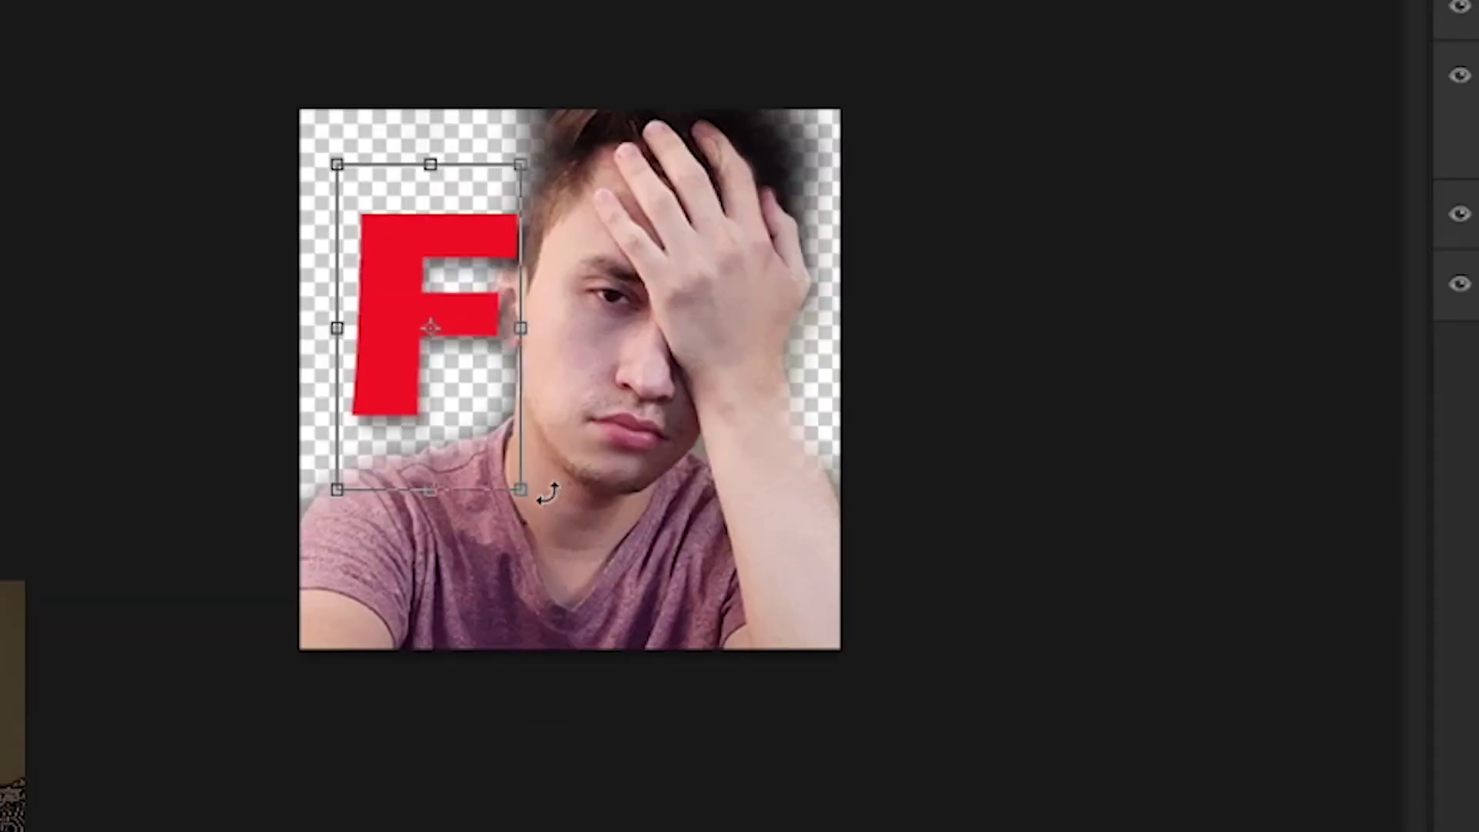
{"action": "left_click_drag", "start_coordinate": [548, 493], "coordinate": [550, 432]}
{"action": "key", "text": "Return"}
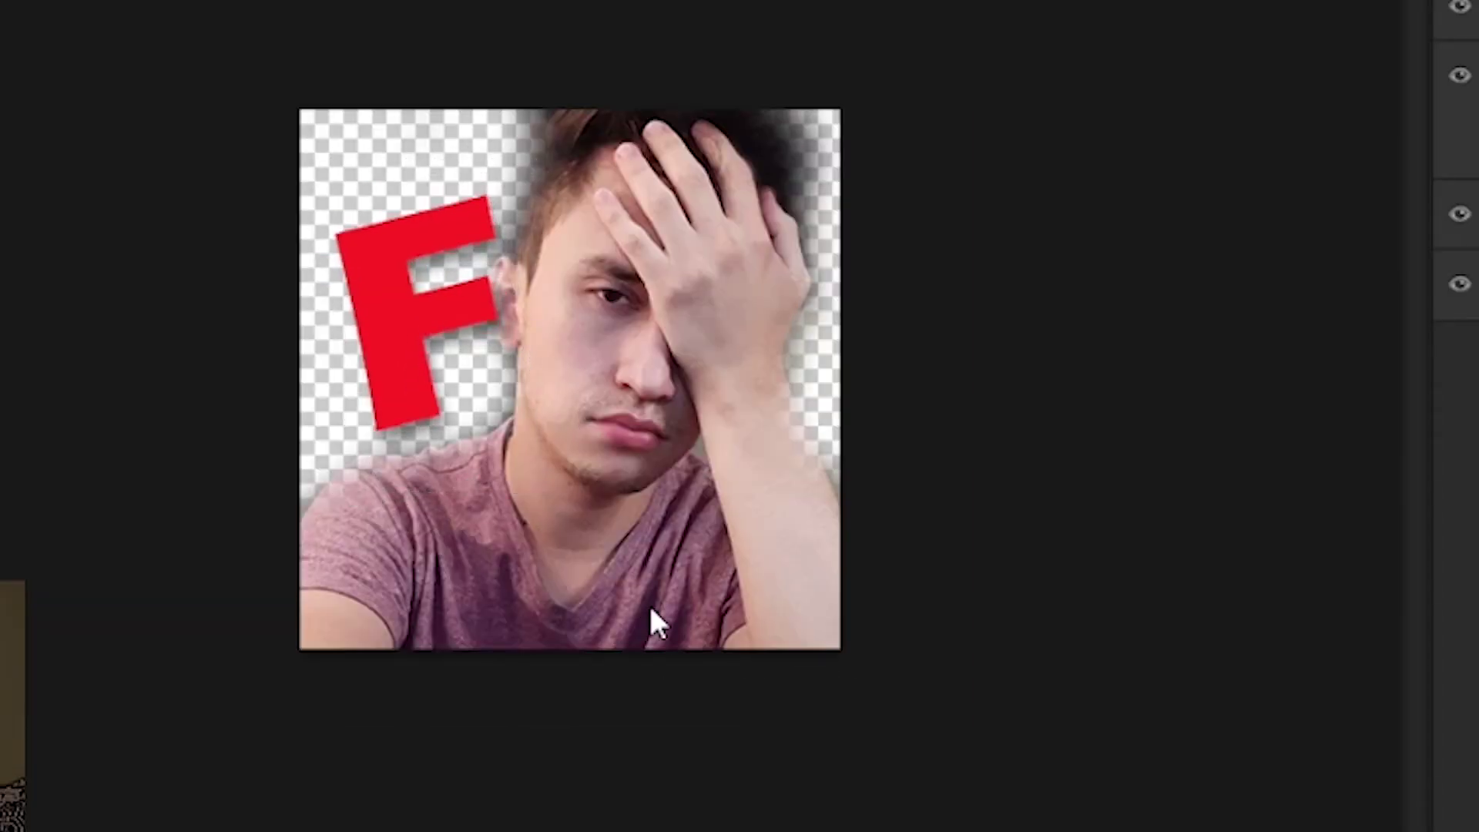
Add a new empty layer, Capa 1, and review the image at several zoom levels
{"action": "key", "text": "ctrl+shift+alt+n"}
{"action": "key", "text": "ctrl+minus"}
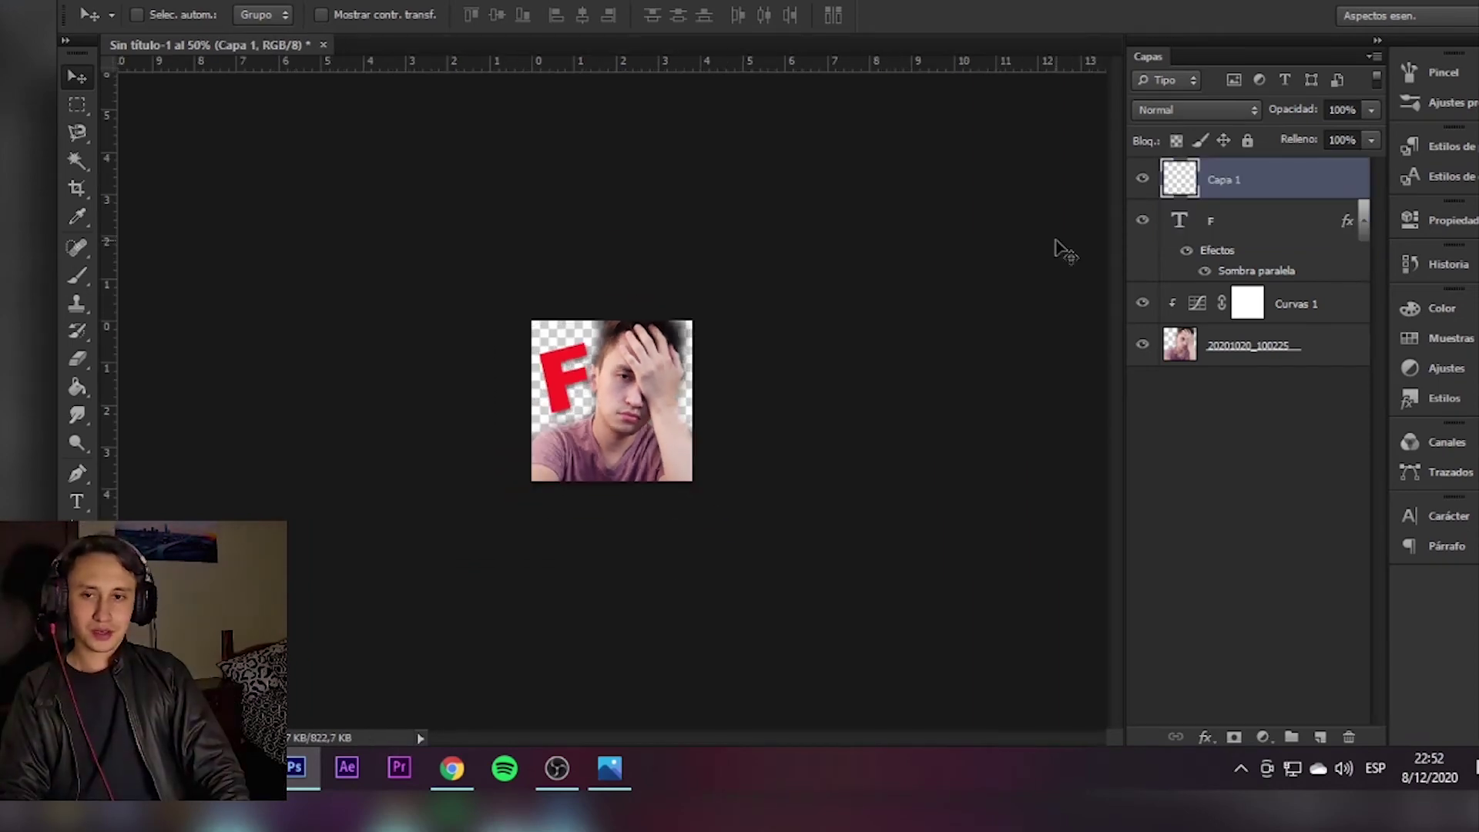
{"action": "key", "text": "ctrl+plus"}
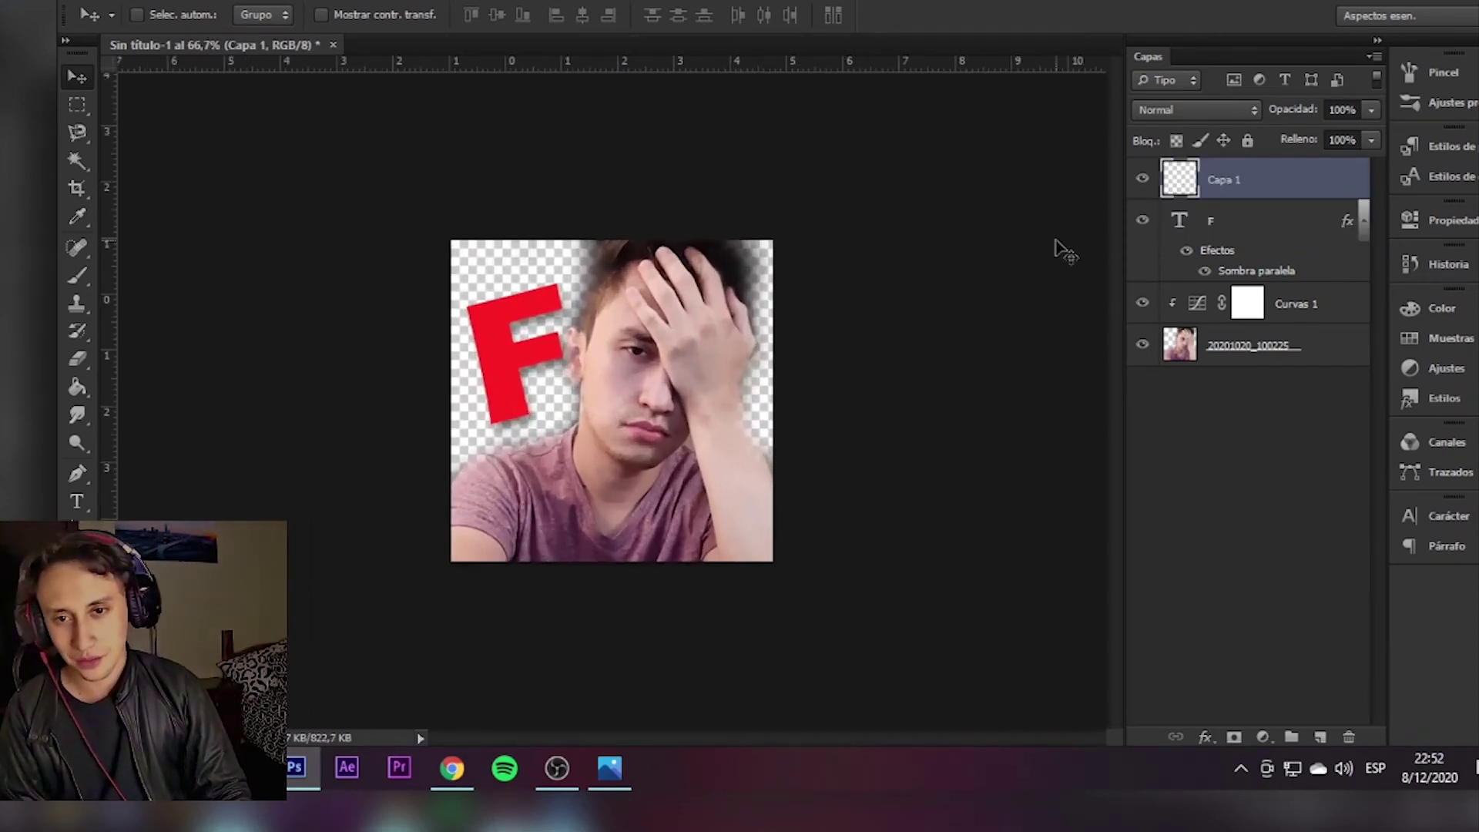
{"action": "key", "text": "ctrl+plus"}
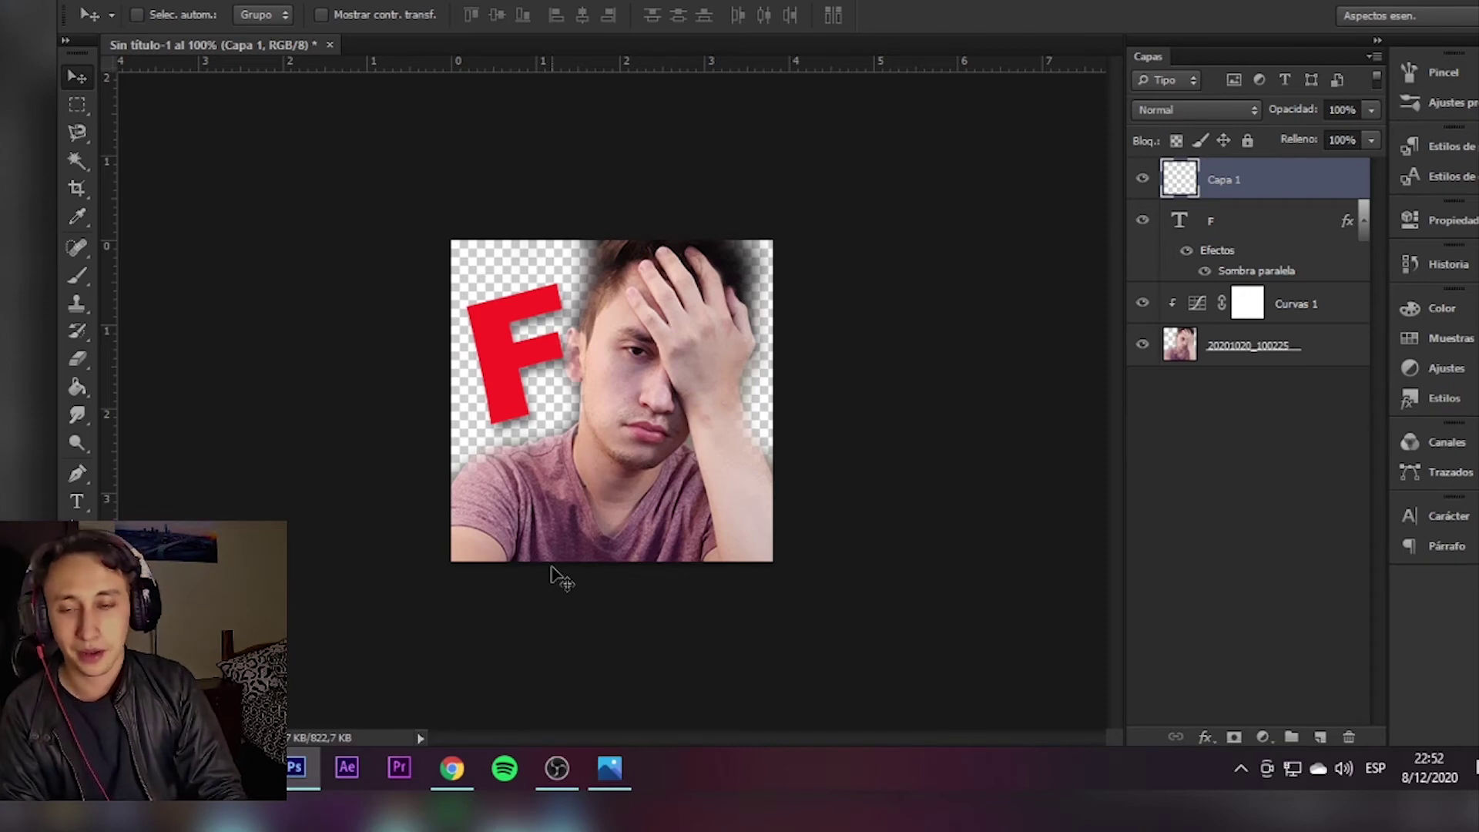
{"action": "key", "text": "ctrl+minus"}
{"action": "key", "text": "ctrl+minus"}
{"action": "key", "text": "ctrl+minus"}
{"action": "key", "text": "ctrl+minus"}
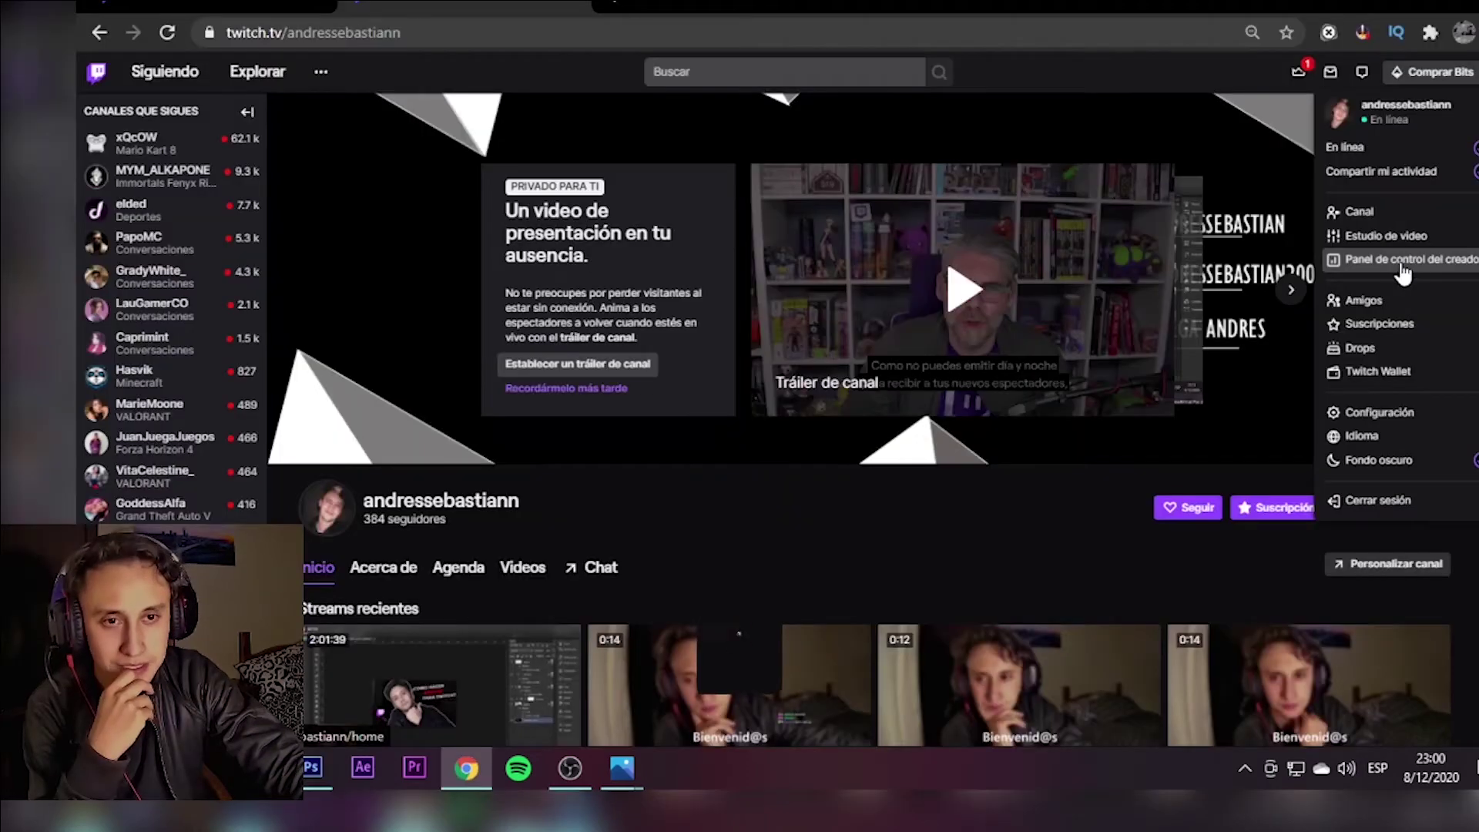
Navigate the Creator Dashboard to Preferencias > Afiliado > Emoticonos
{"action": "left_click", "coordinate": [1399, 261]}
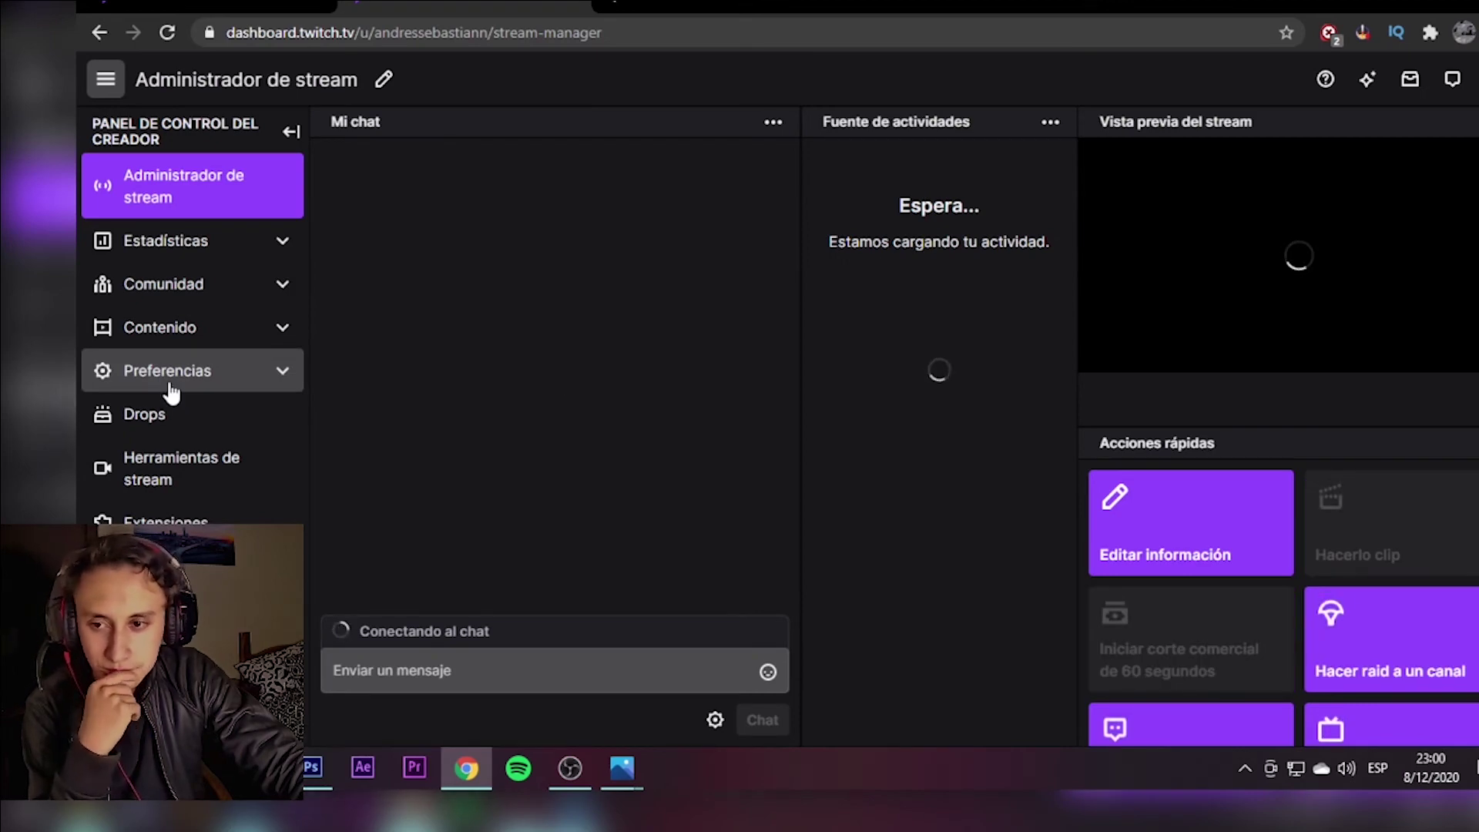
{"action": "left_click", "coordinate": [171, 389]}
{"action": "left_click", "coordinate": [182, 505]}
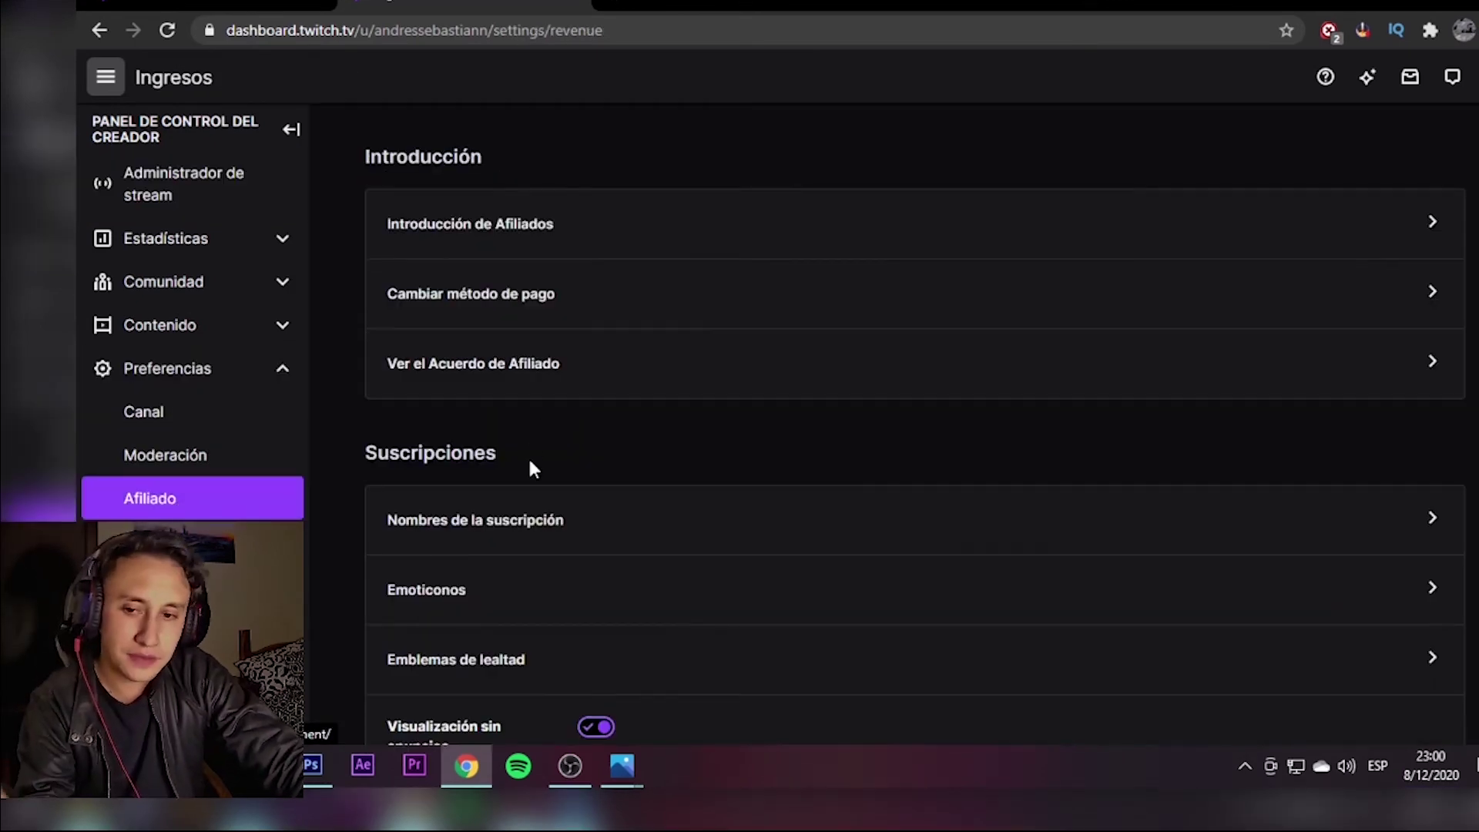
{"action": "left_click", "coordinate": [533, 593]}
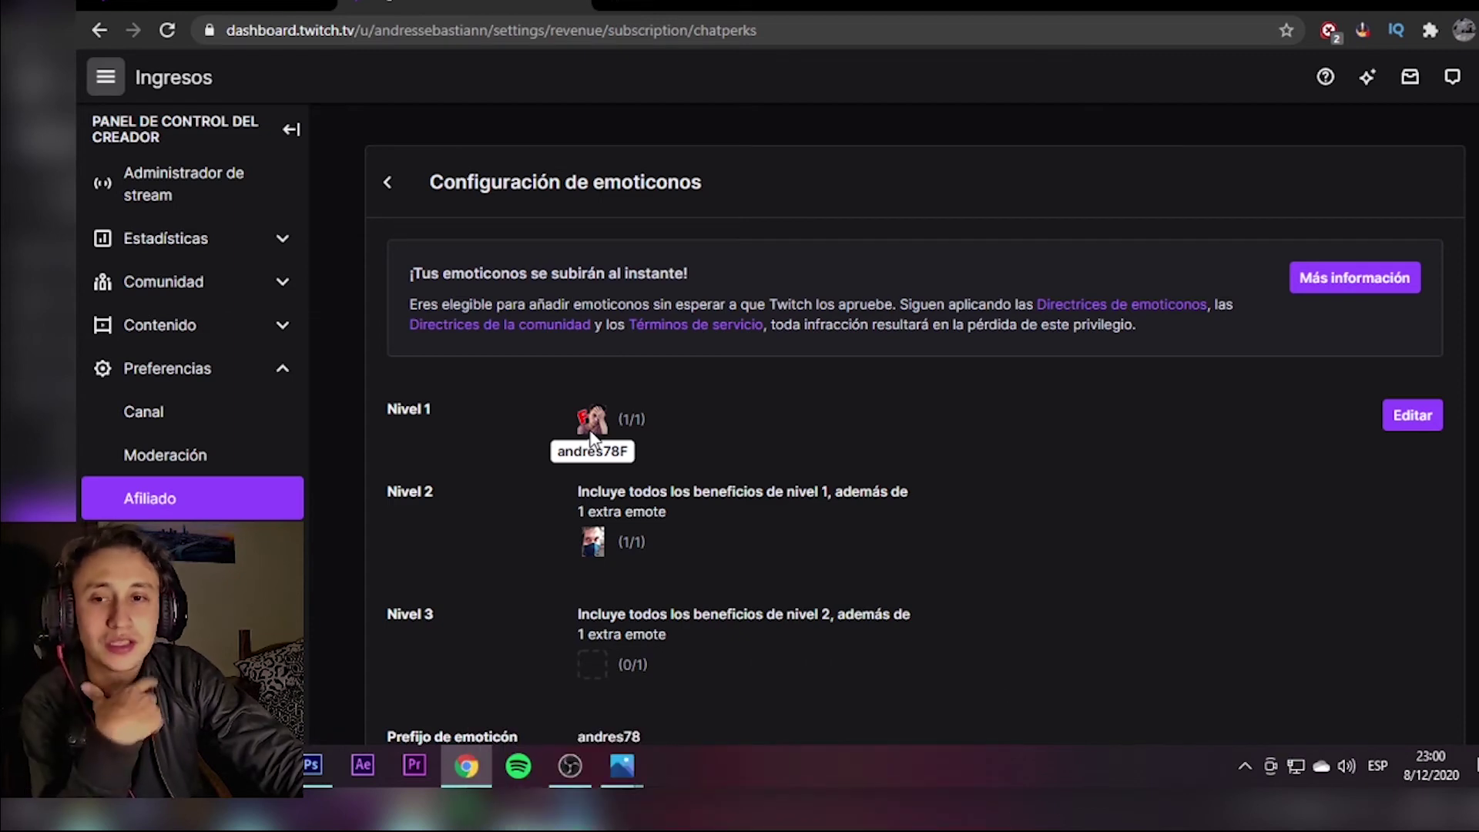
Choose the Nivel 3 tier and switch to Avanzado uploads with 112, 56 and 28 px slots
{"action": "scroll", "coordinate": [593, 432], "scroll_direction": "down", "scroll_amount": 1}
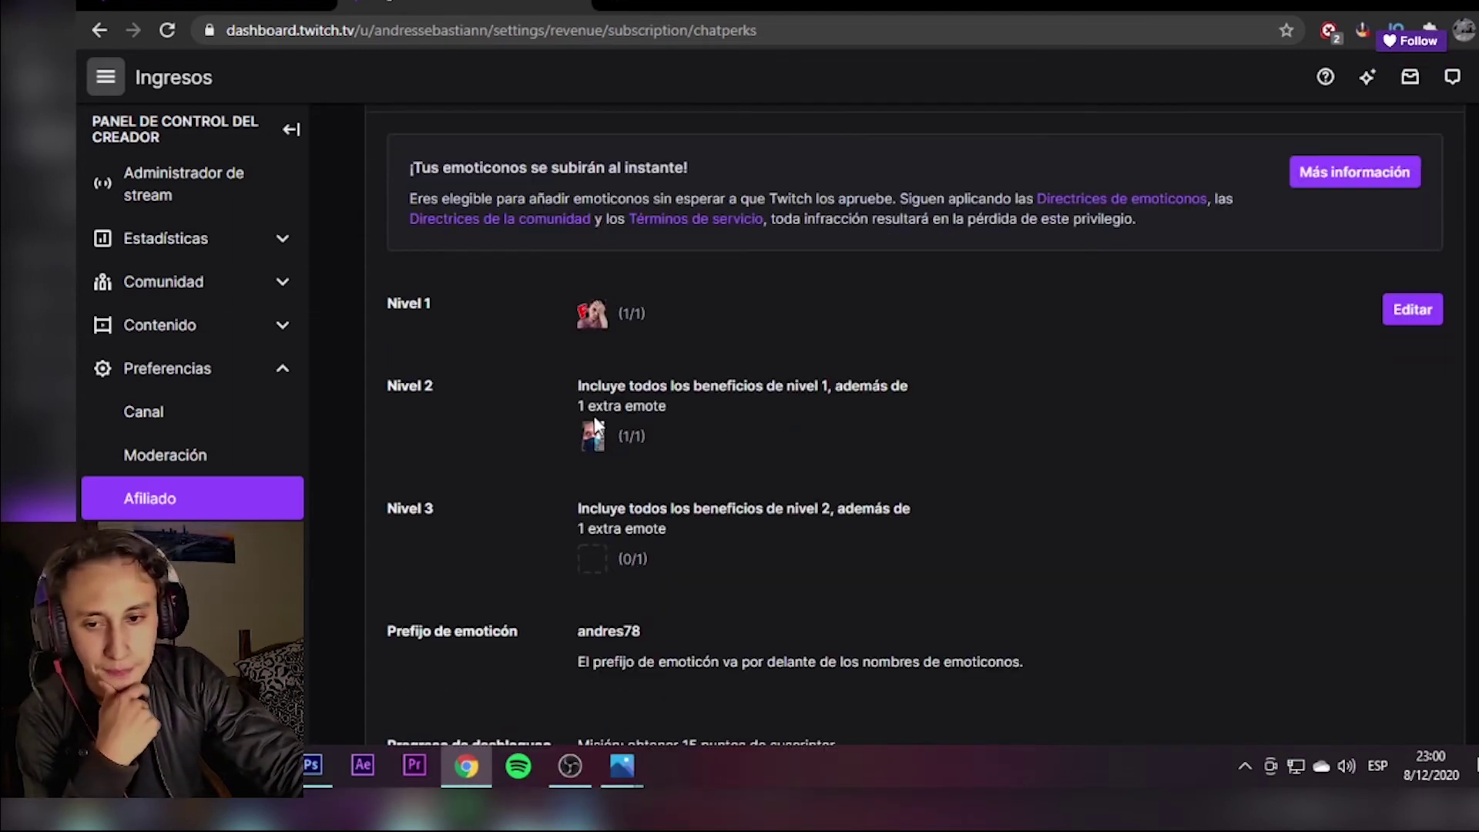
{"action": "scroll", "coordinate": [634, 424], "scroll_direction": "down", "scroll_amount": 2}
{"action": "scroll", "coordinate": [735, 475], "scroll_direction": "down", "scroll_amount": 2}
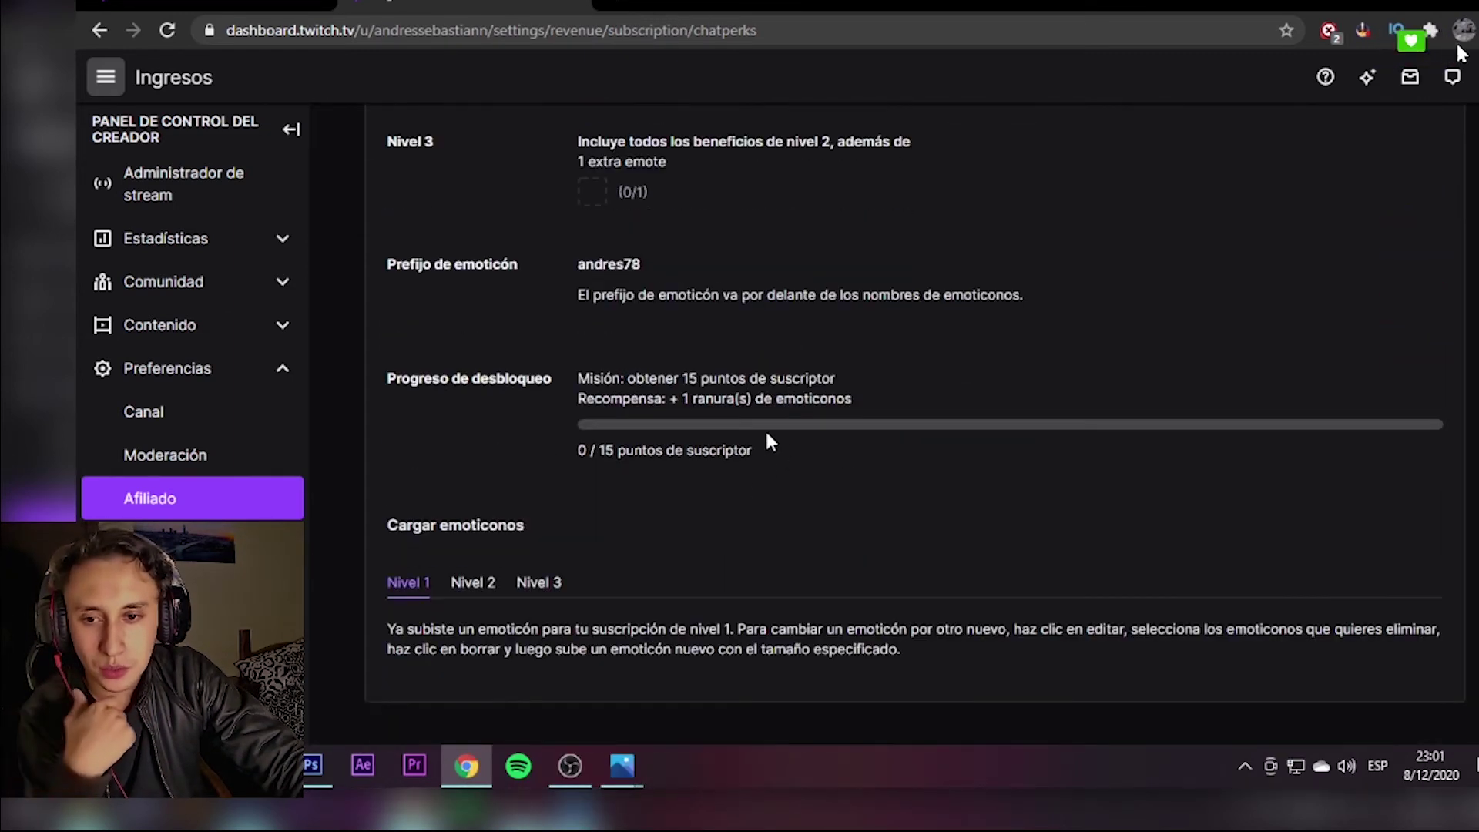
{"action": "scroll", "coordinate": [600, 637], "scroll_direction": "up", "scroll_amount": 1}
{"action": "left_click", "coordinate": [538, 687]}
{"action": "scroll", "coordinate": [730, 409], "scroll_direction": "down", "scroll_amount": 1}
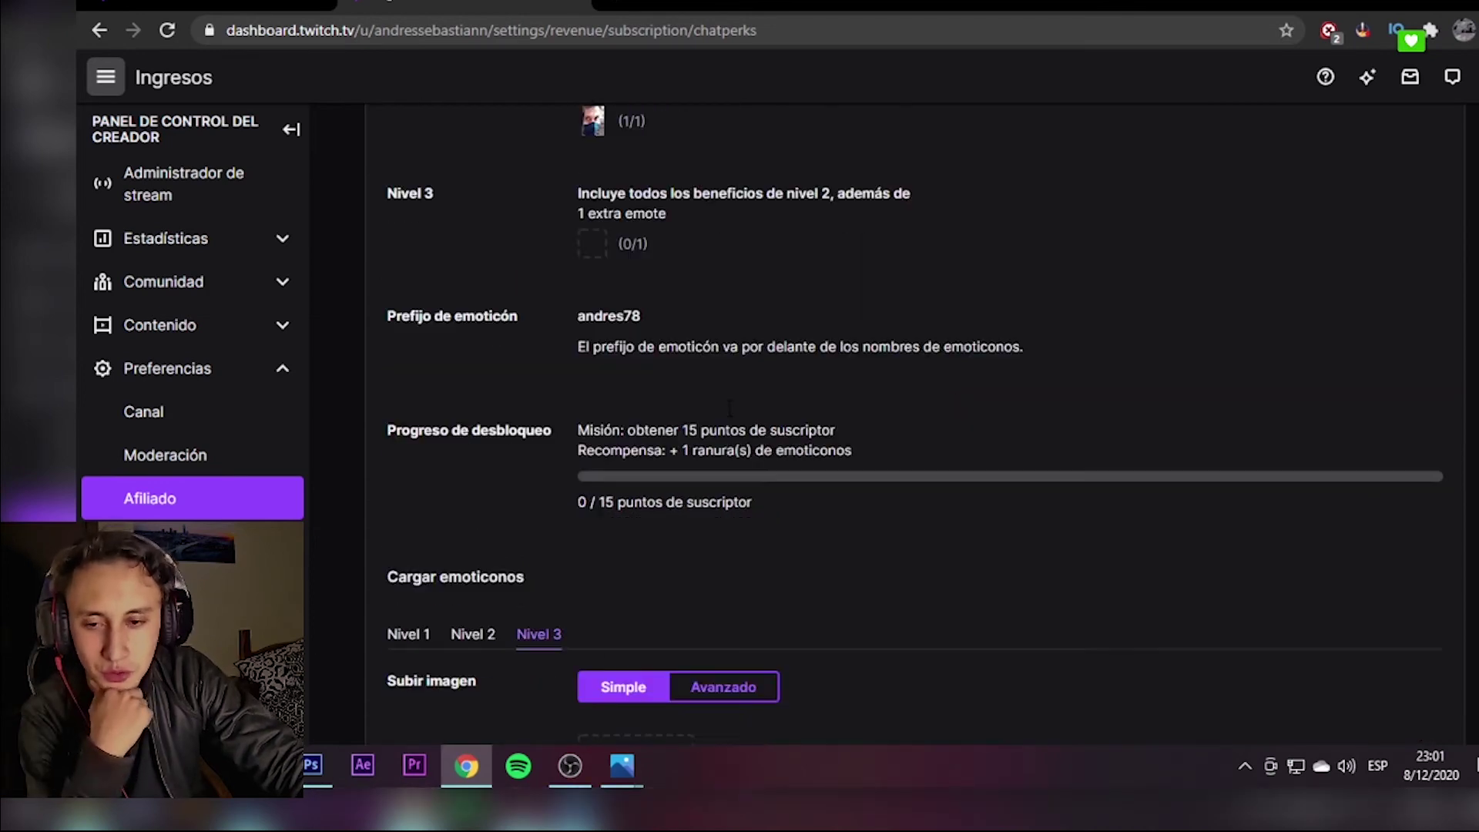
{"action": "scroll", "coordinate": [728, 405], "scroll_direction": "down", "scroll_amount": 1}
{"action": "scroll", "coordinate": [727, 403], "scroll_direction": "down", "scroll_amount": 2}
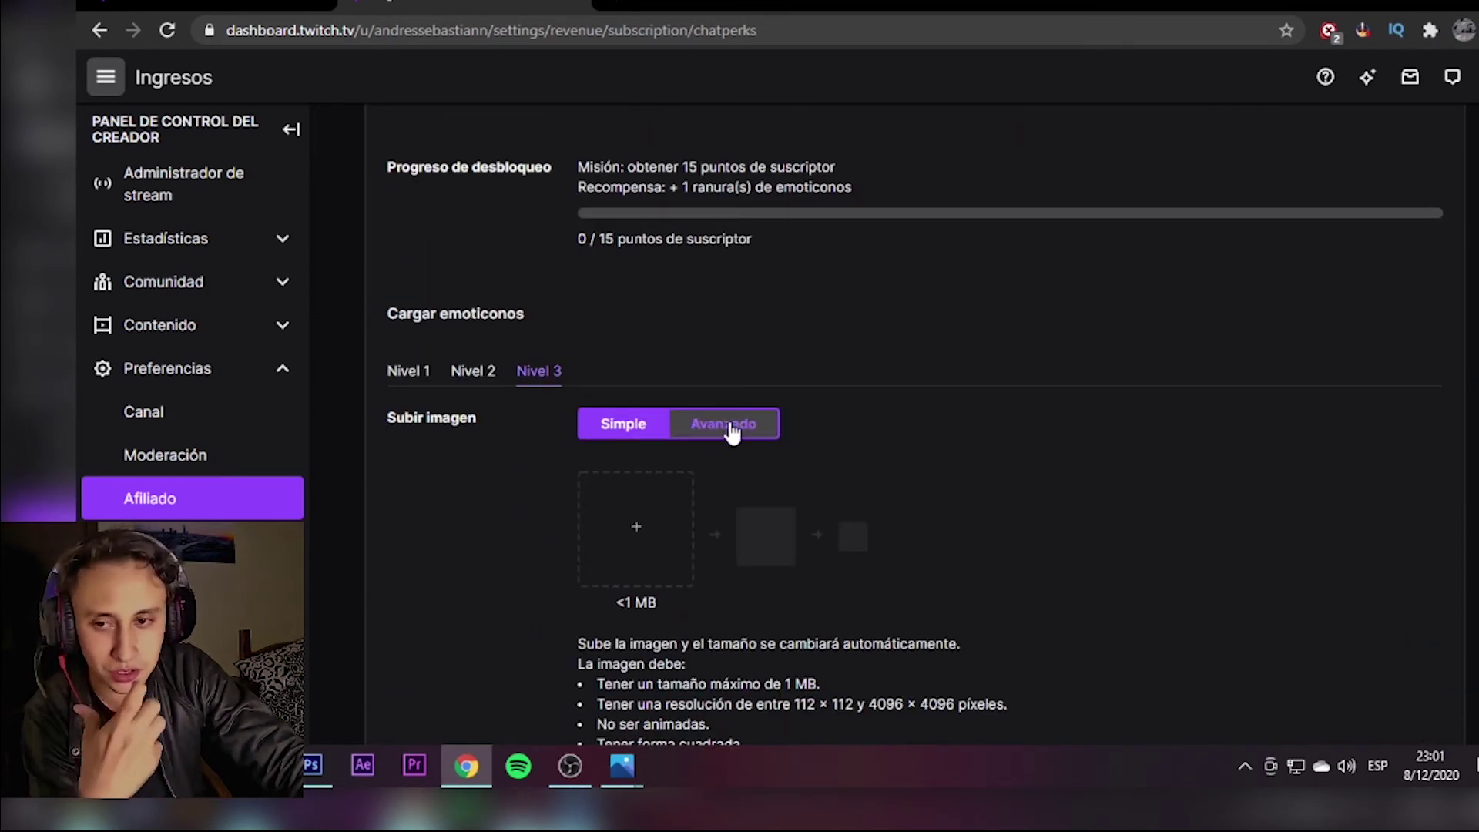
{"action": "left_click", "coordinate": [731, 430]}
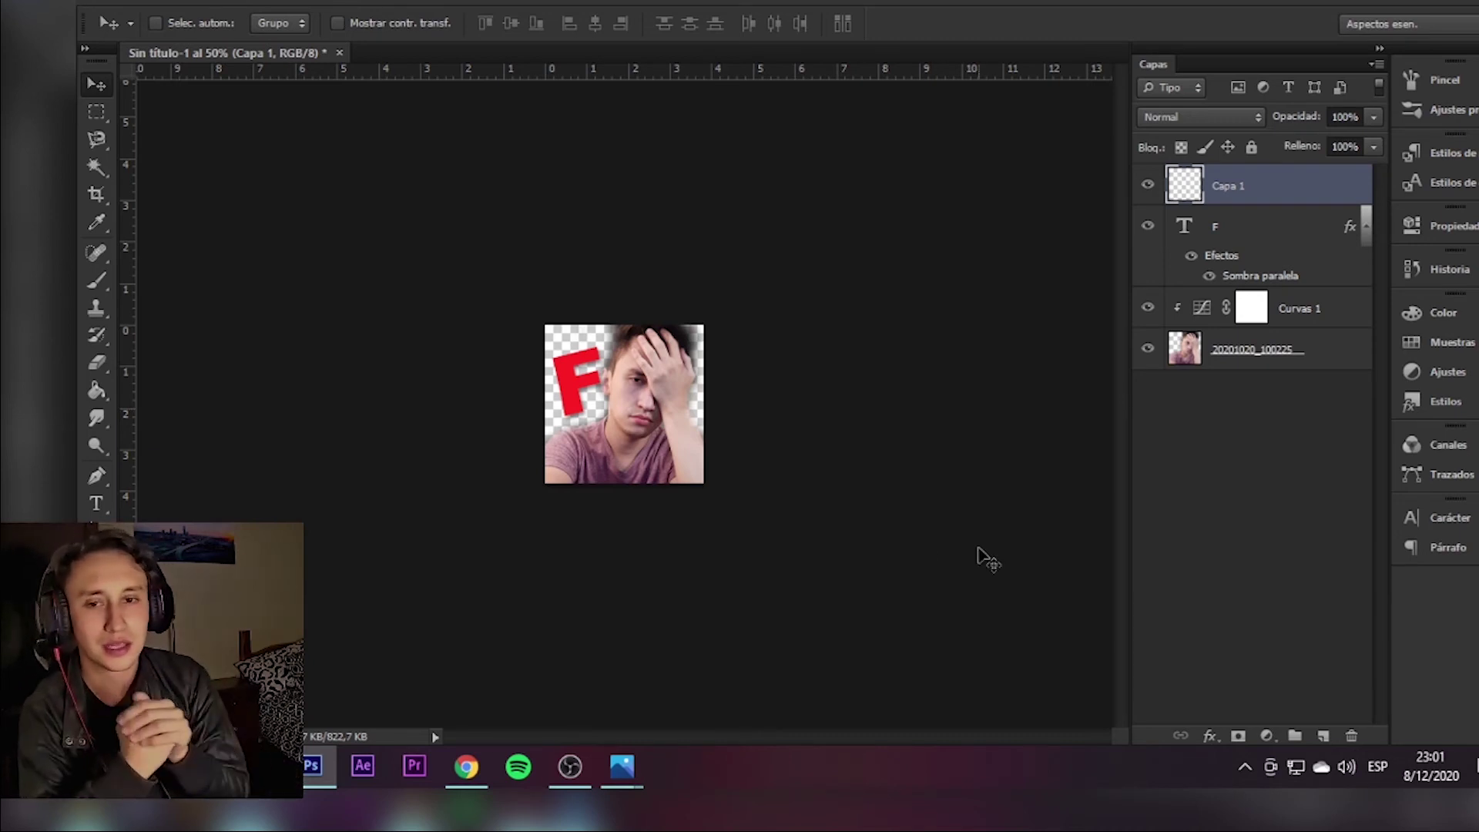
Set image width to 112 px, then save for web as transparent PNG-24 named EMOTE-PRUBA
{"action": "left_click", "coordinate": [266, 2]}
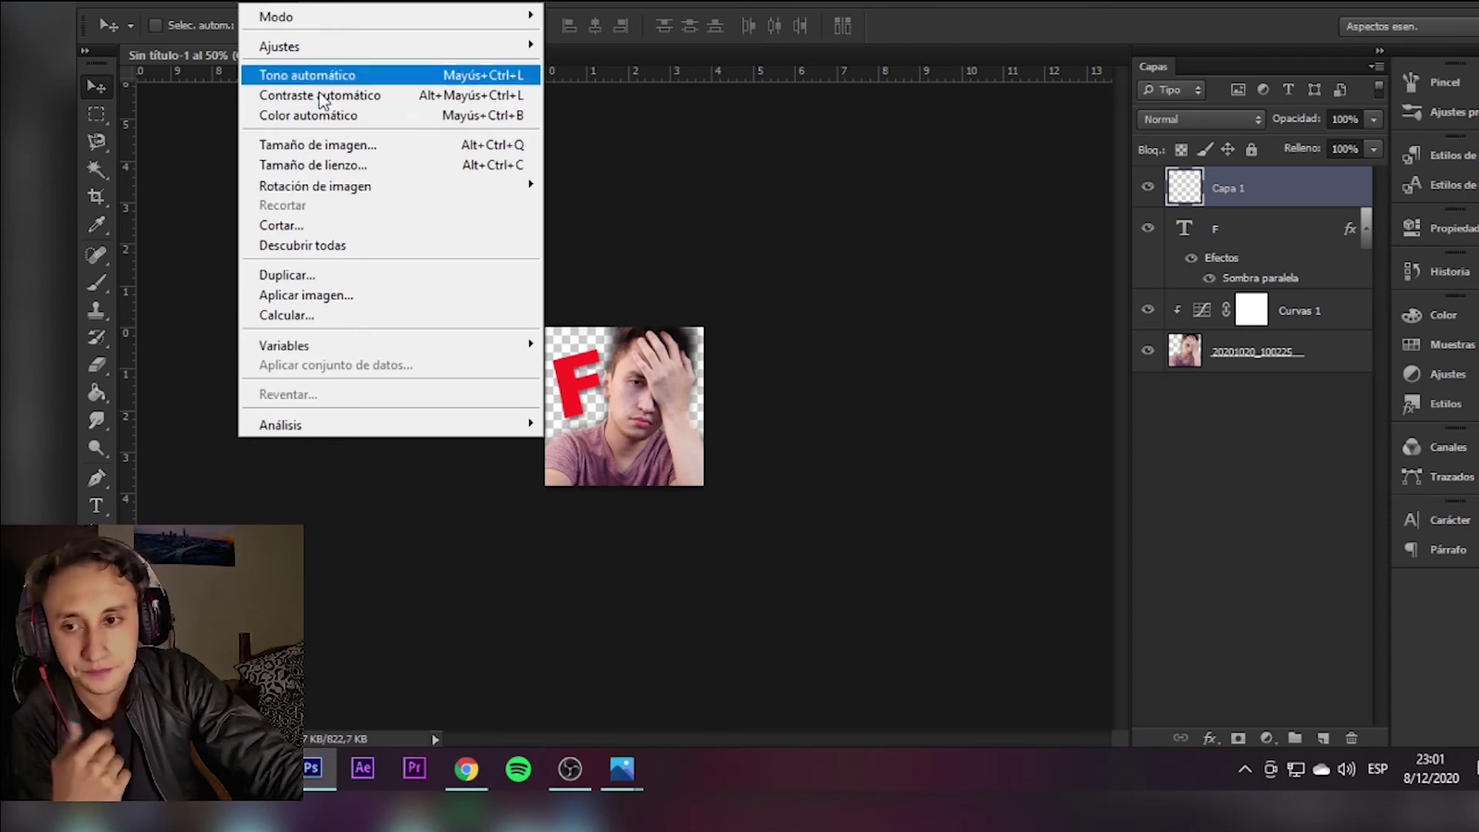
{"action": "left_click", "coordinate": [329, 151]}
{"action": "type", "text": "11"}
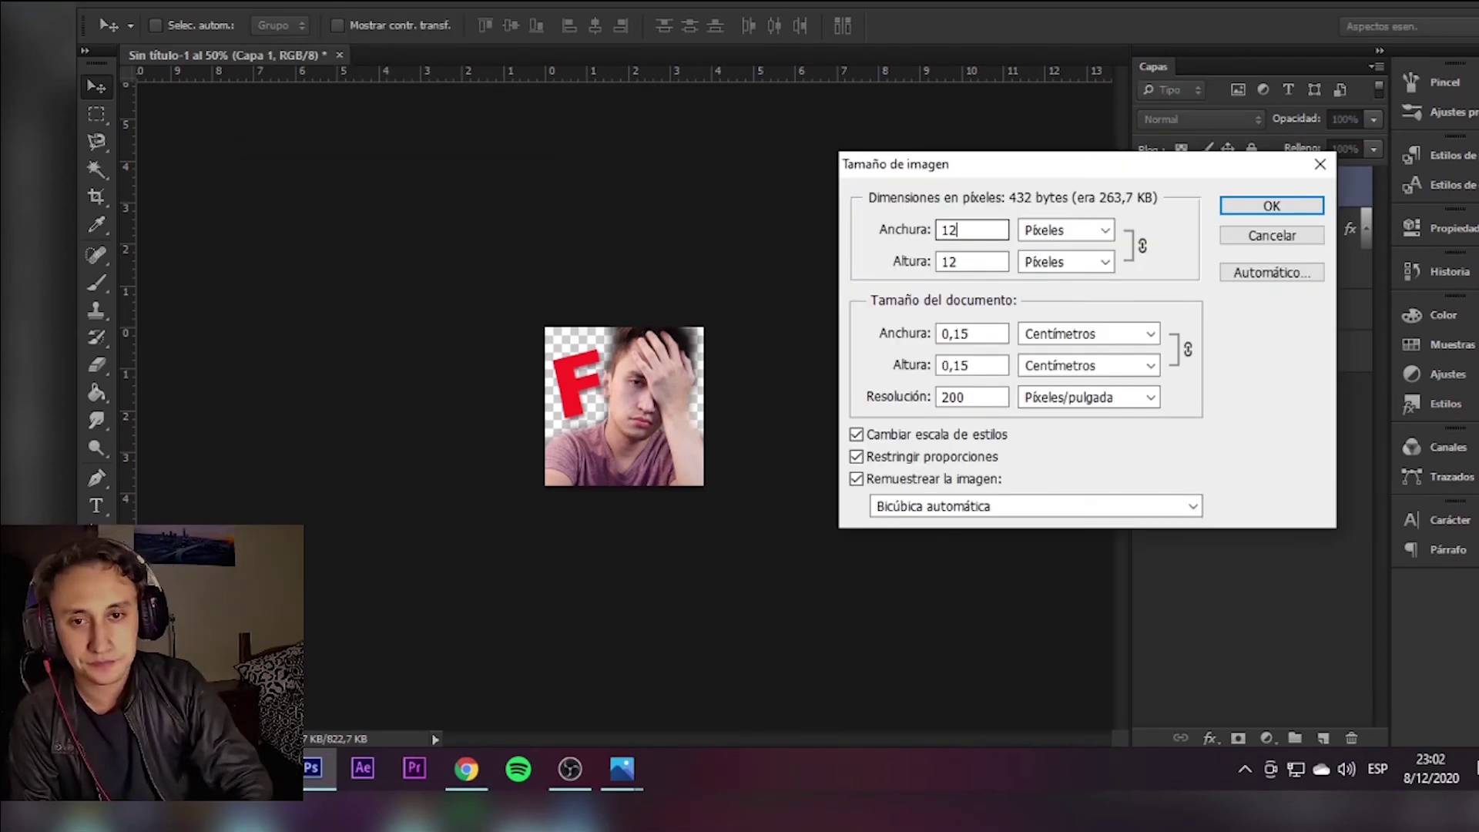
{"action": "key", "text": "BackSpace"}
{"action": "type", "text": "1121"}
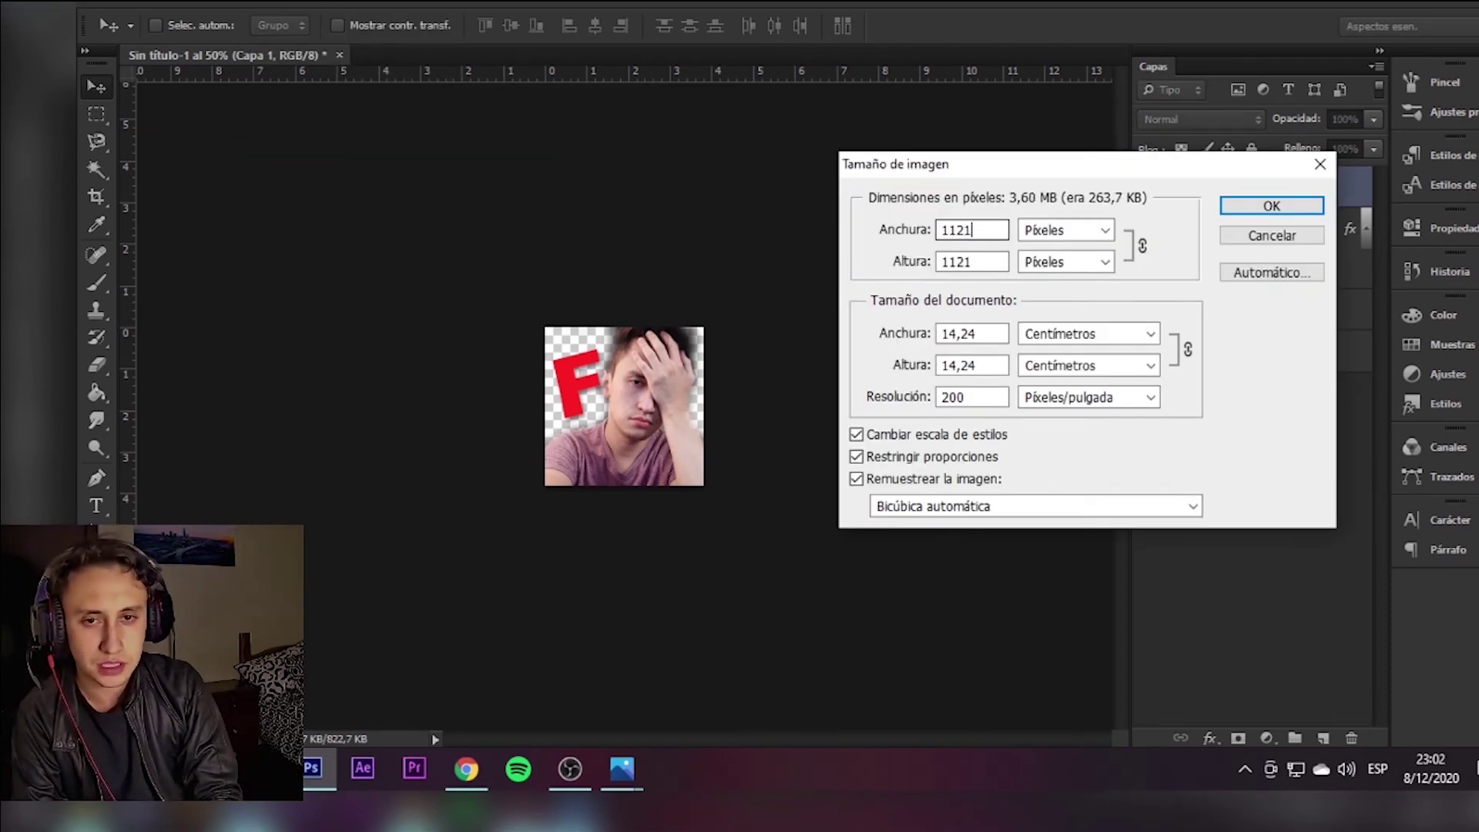
{"action": "key", "text": "BackSpace"}
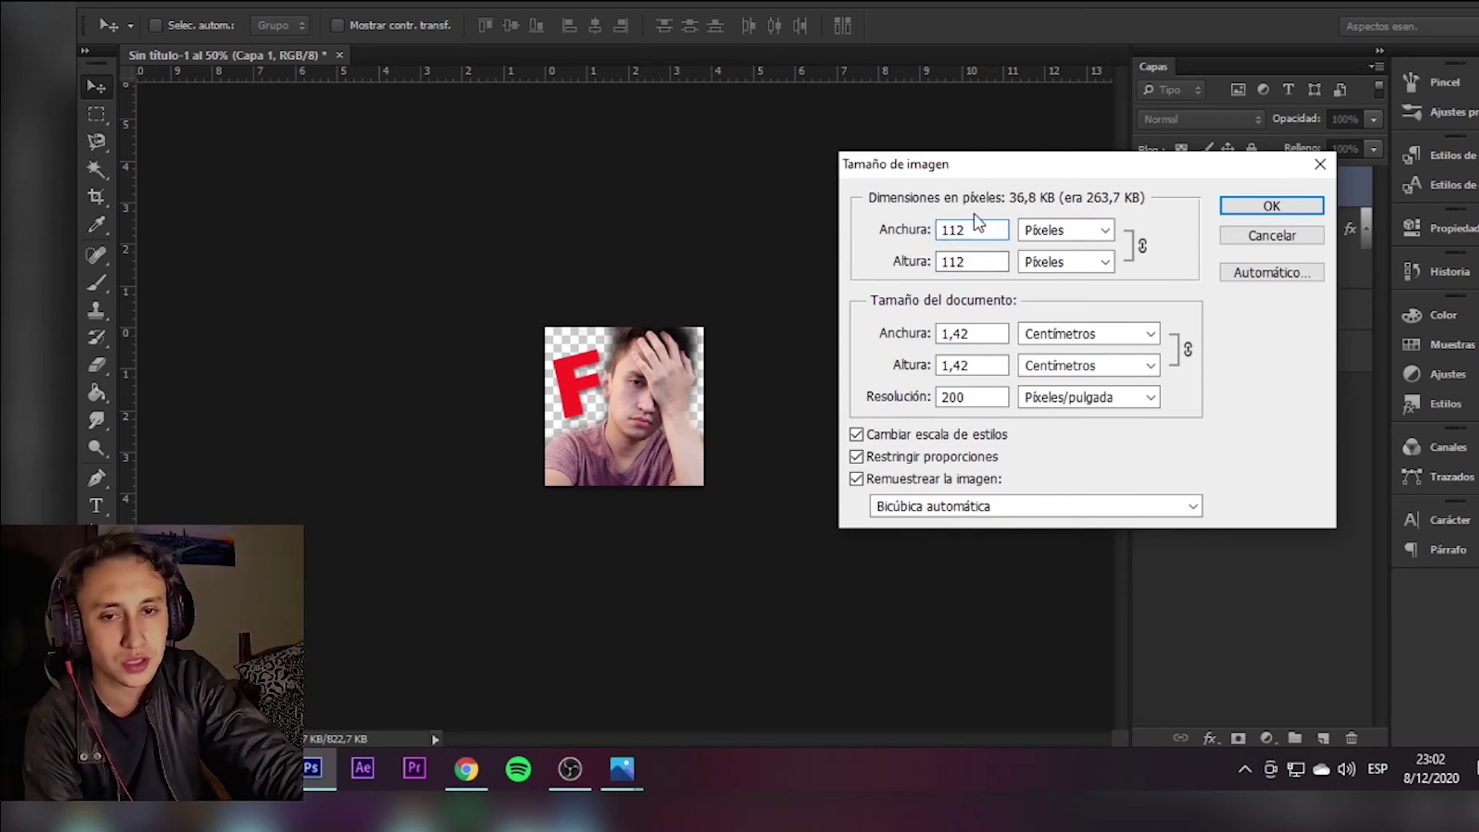
{"action": "left_click", "coordinate": [1231, 206]}
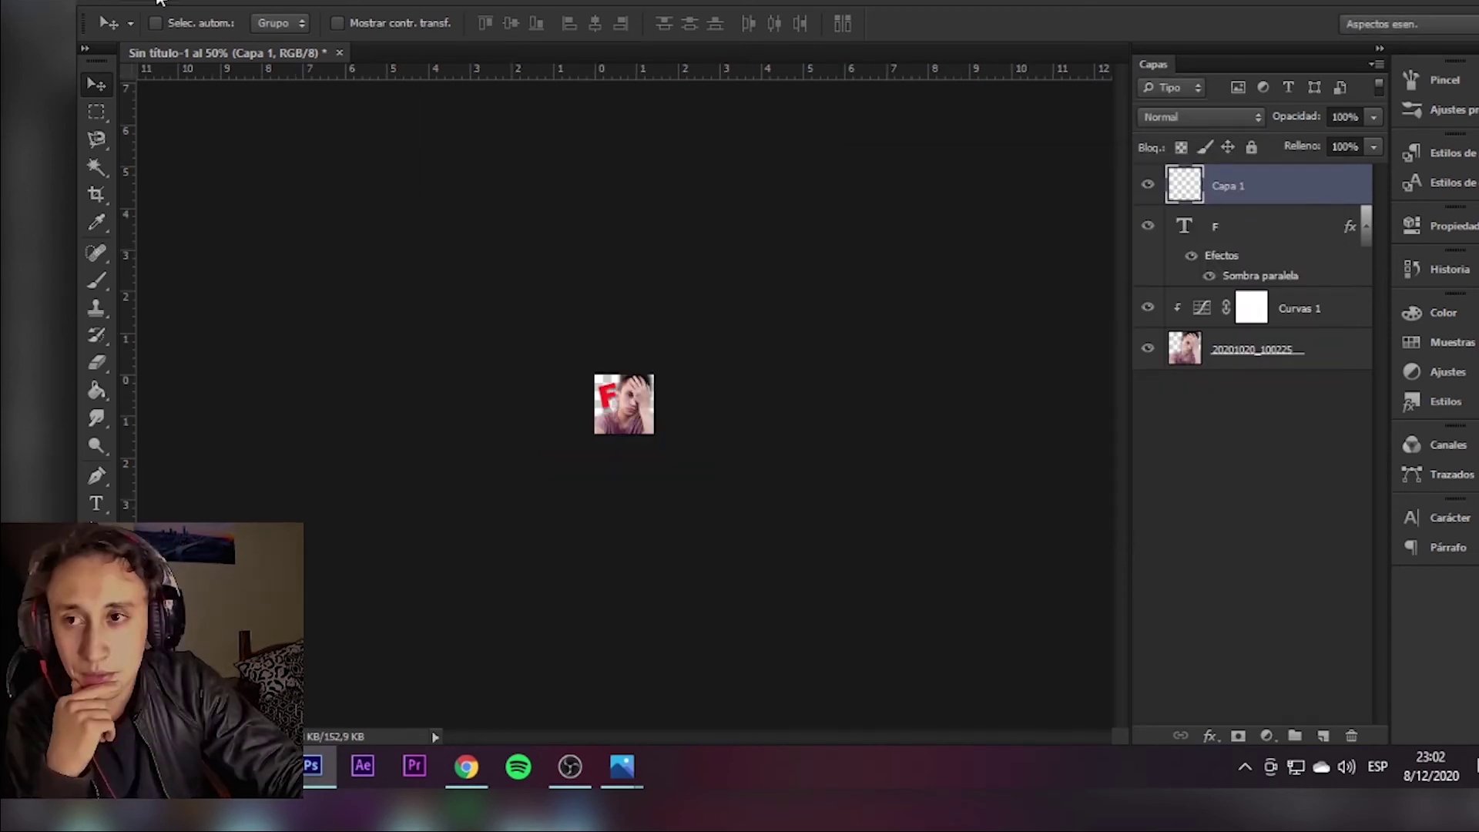
{"action": "left_click", "coordinate": [158, 1]}
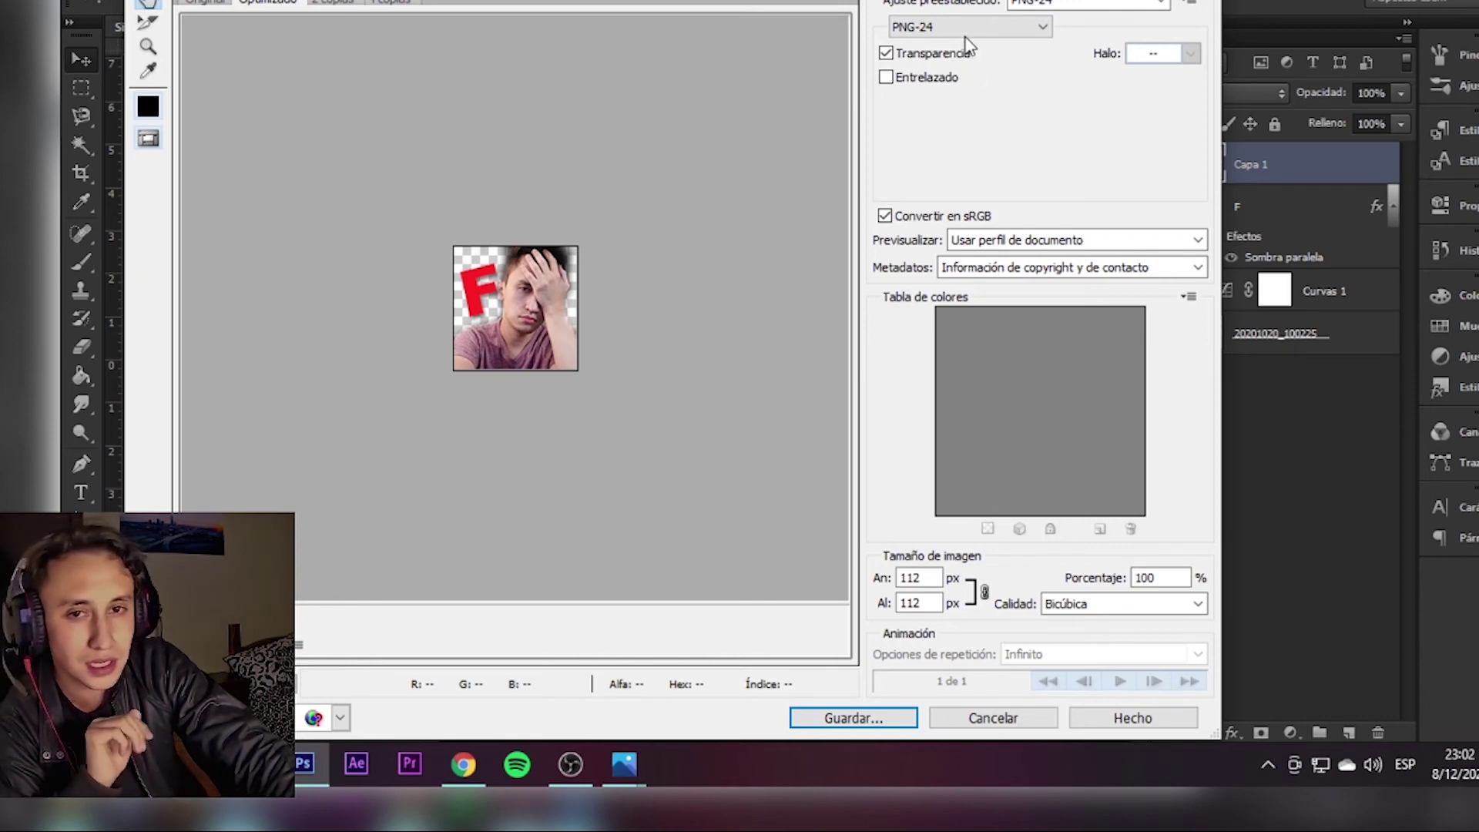
{"action": "left_click", "coordinate": [839, 728]}
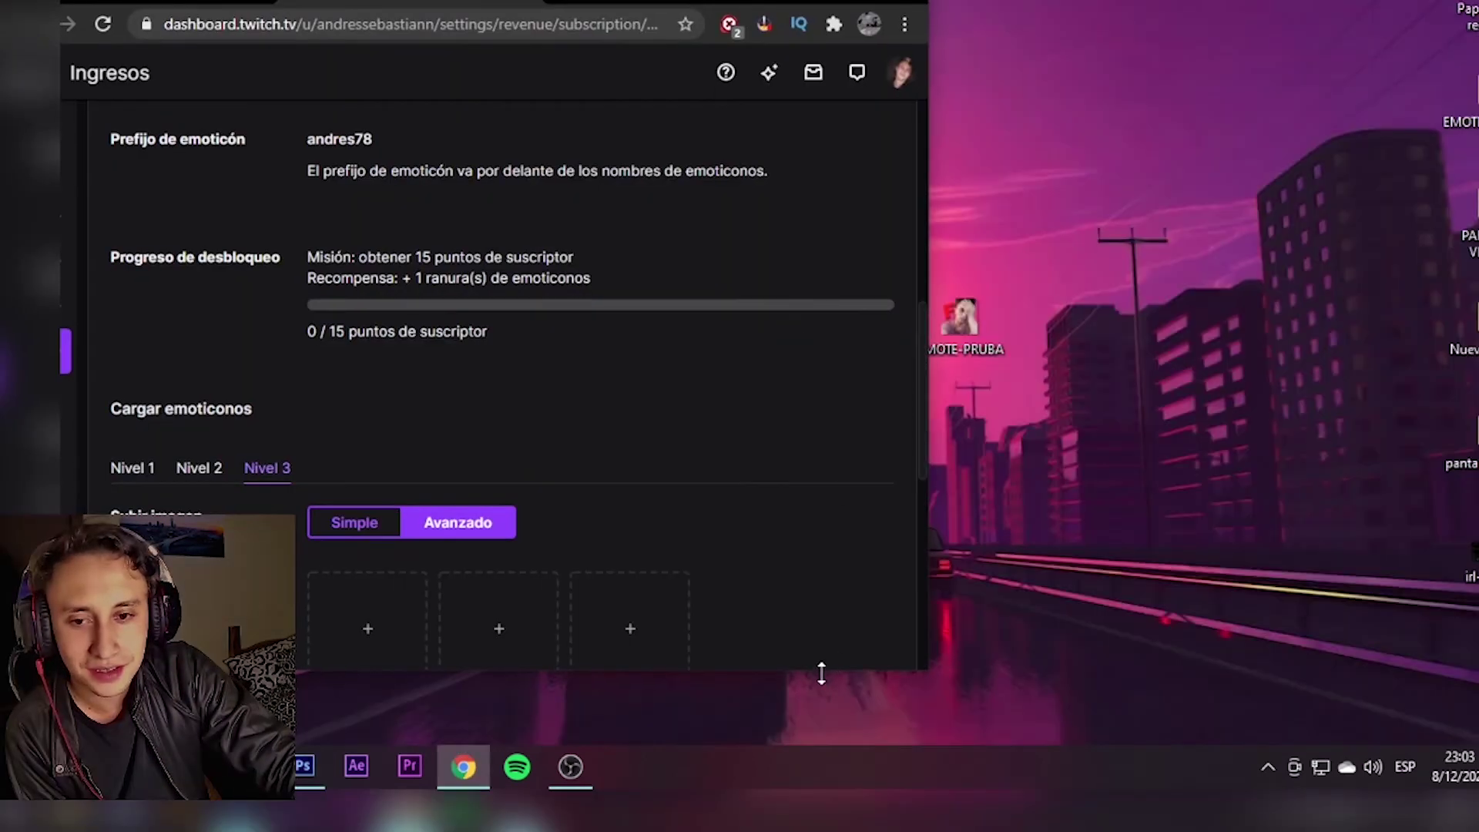
Enlarge the browser window and drop EMOTE-PRUBA onto the 112 × 112 px upload box
{"action": "left_click_drag", "start_coordinate": [821, 673], "coordinate": [820, 733]}
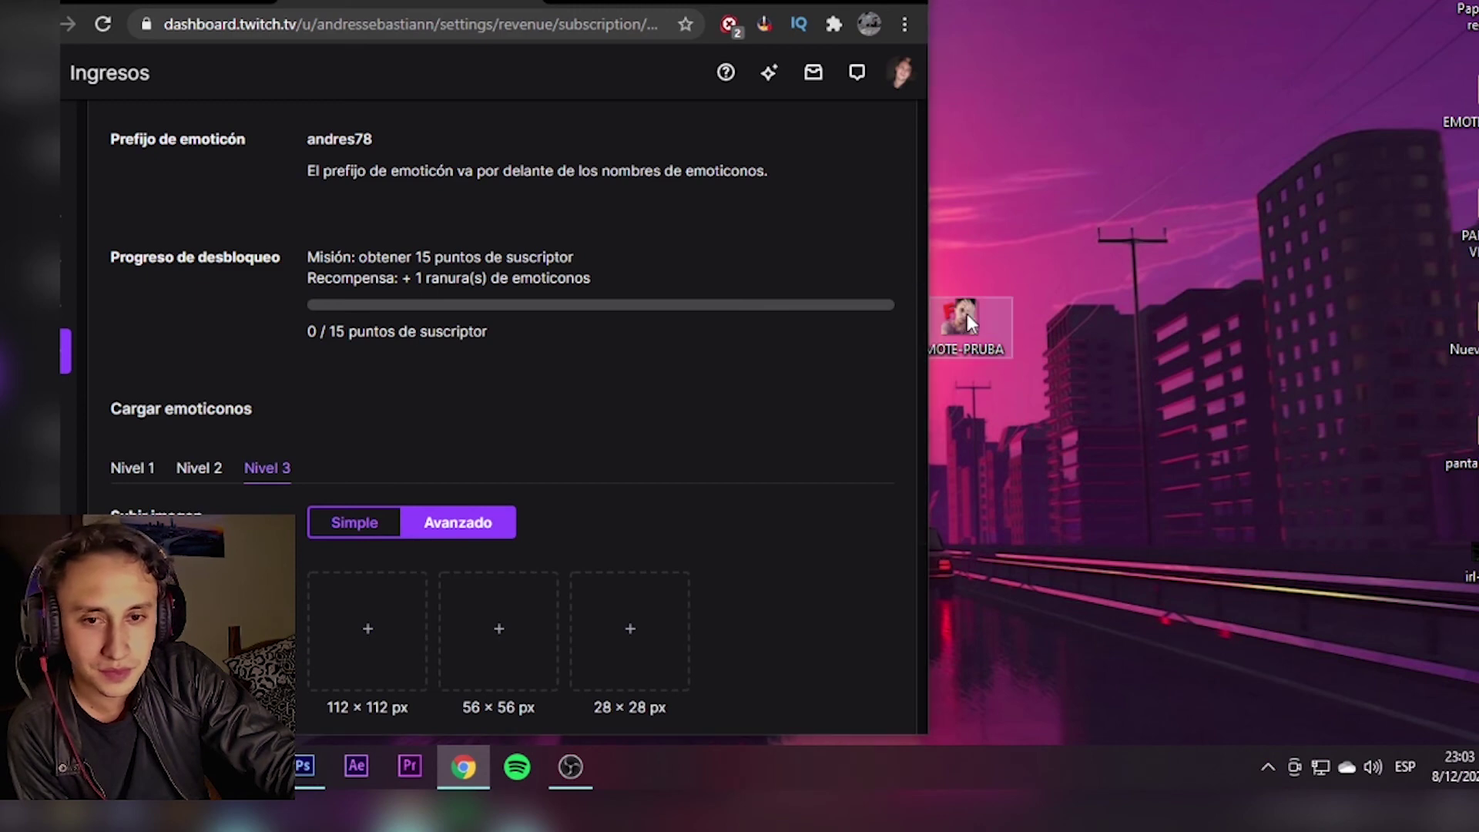
{"action": "left_click_drag", "start_coordinate": [1064, 343], "coordinate": [1064, 351]}
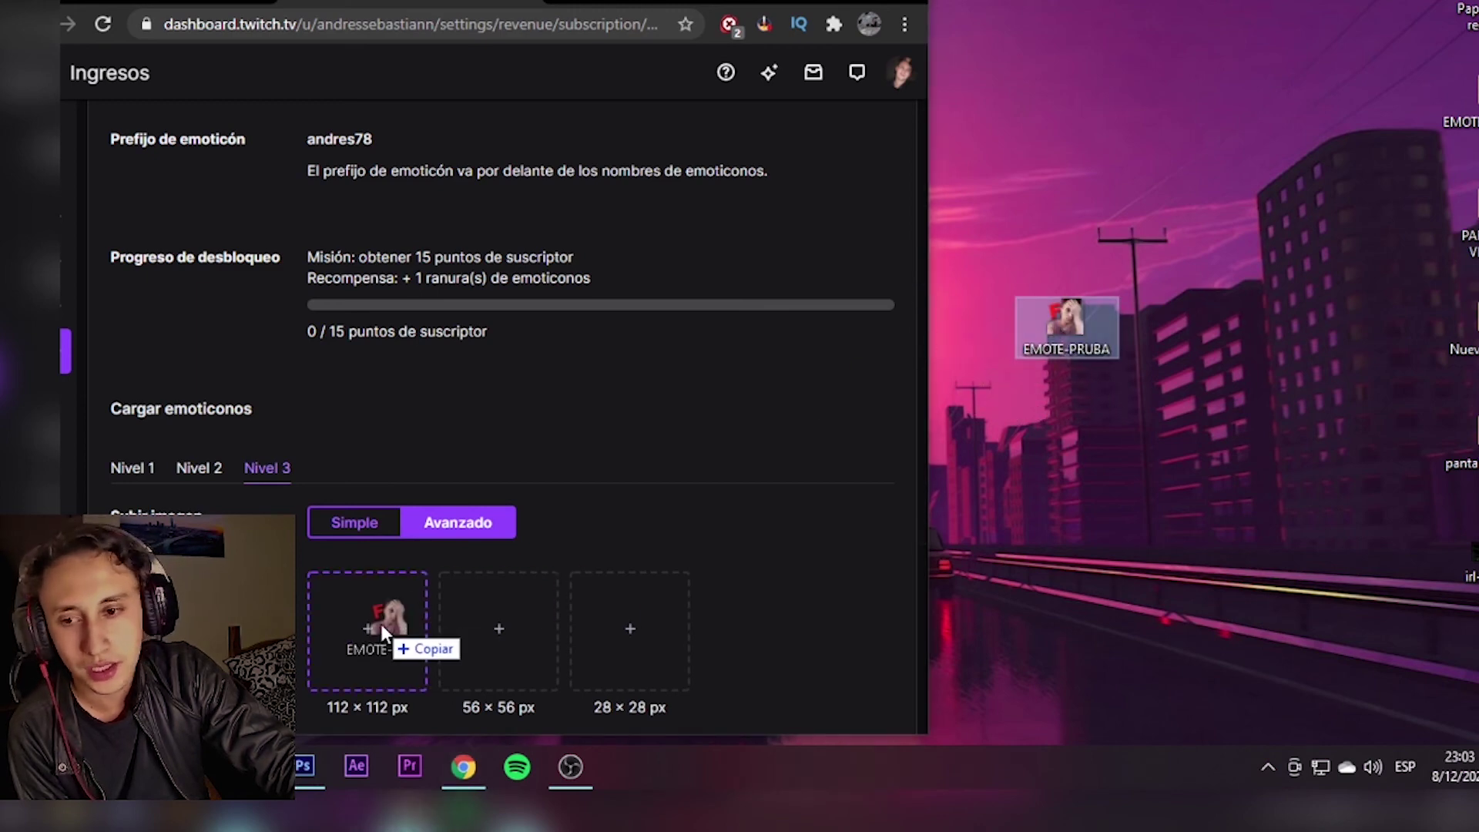
{"action": "left_click_drag", "start_coordinate": [381, 626], "coordinate": [379, 626]}
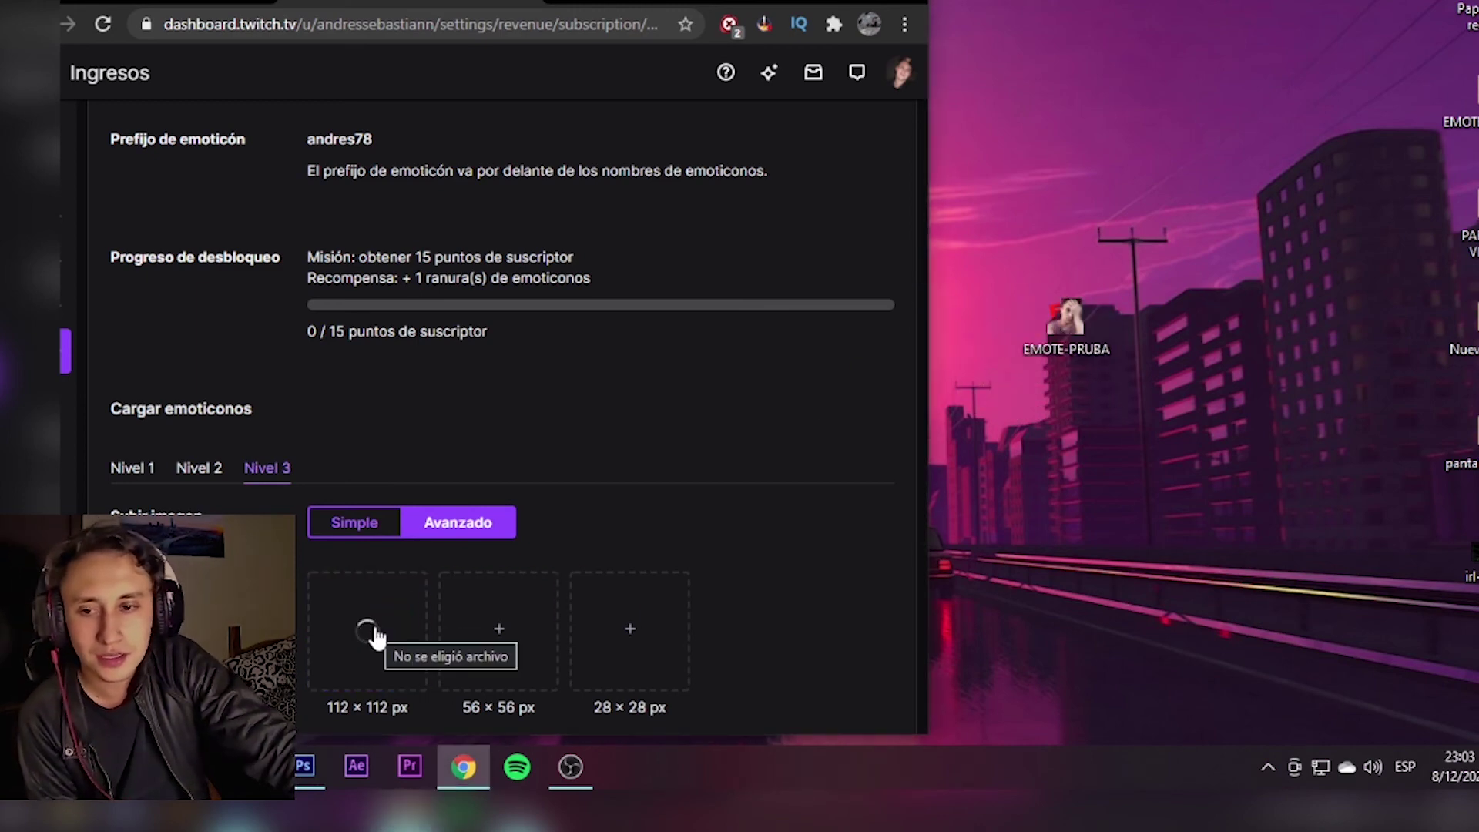